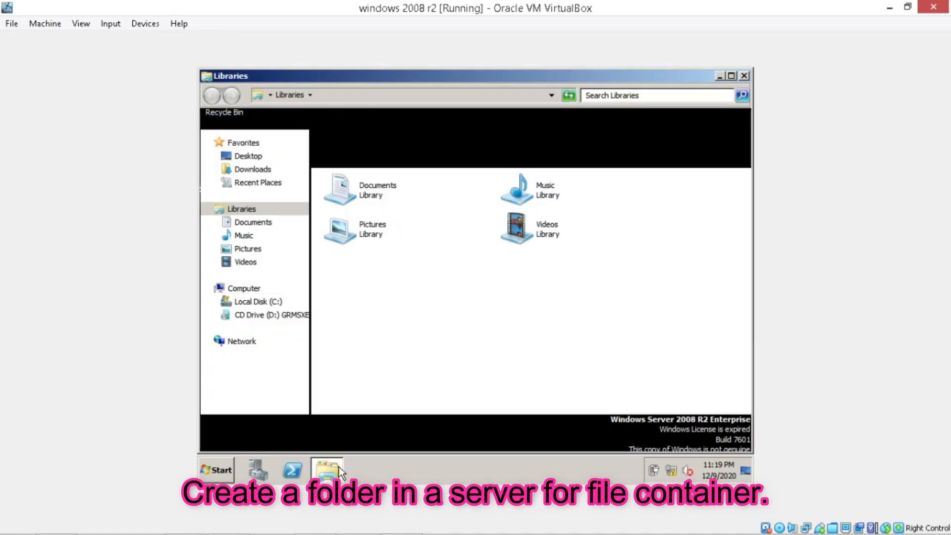
Share C:\New Folder Redirection with Everyone at Read/Write, then close Explorer
left_click(296, 303)
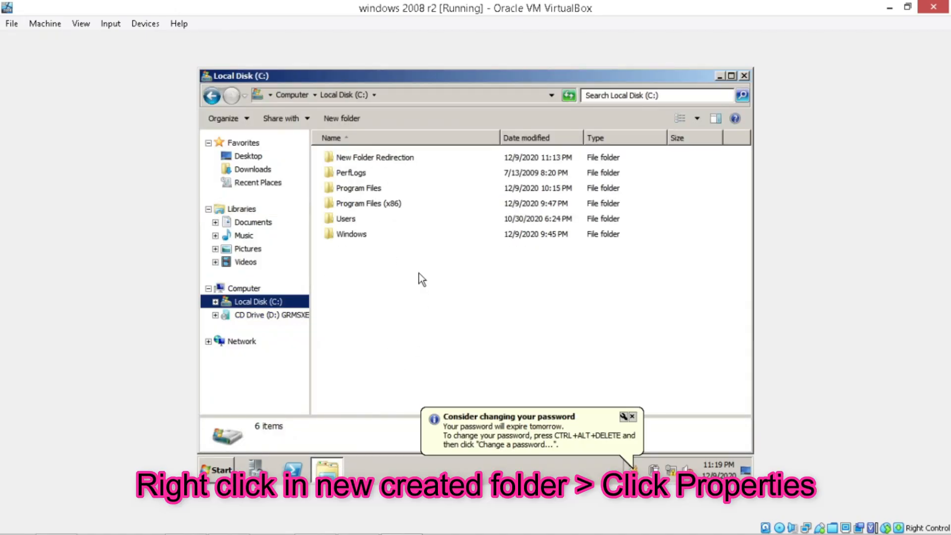
left_click(413, 159)
right_click(413, 160)
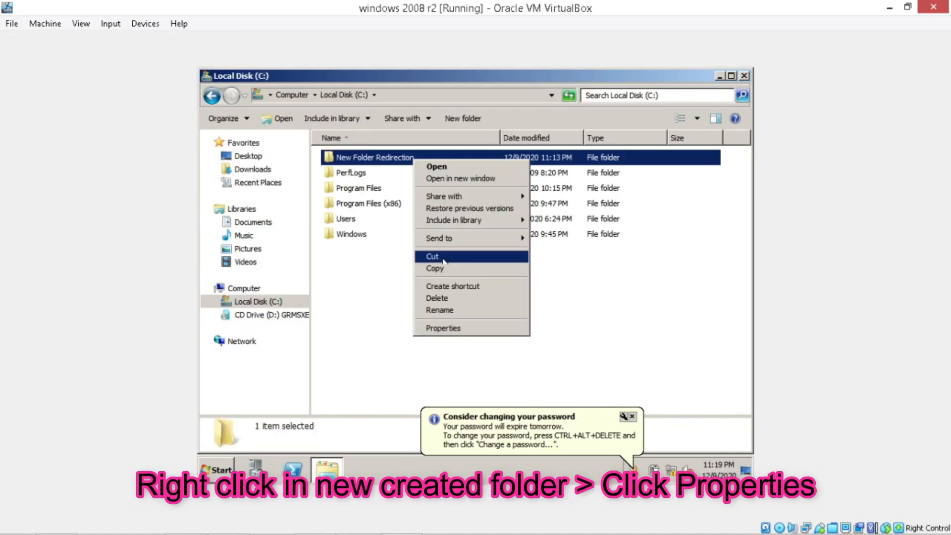
left_click(459, 326)
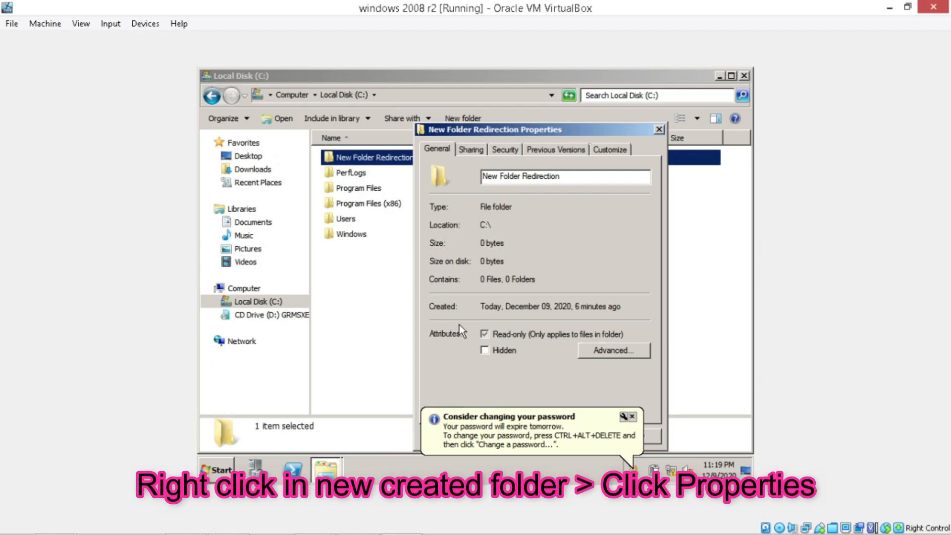
left_click(479, 150)
left_click(463, 239)
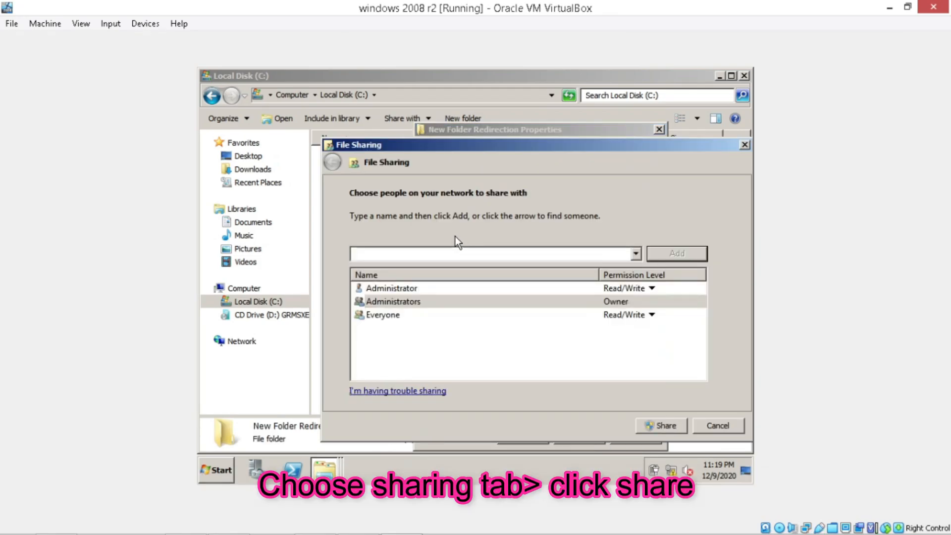
left_click(641, 319)
left_click(642, 324)
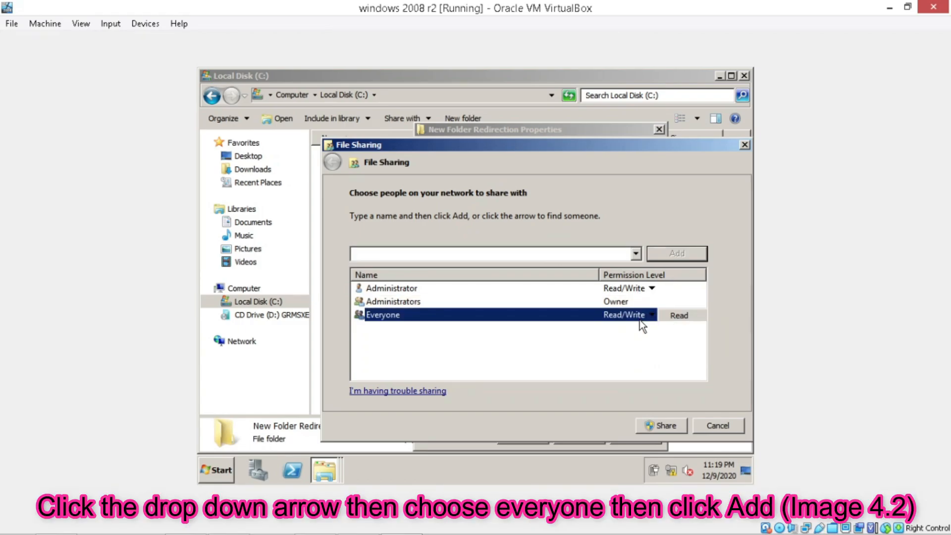
left_click(678, 425)
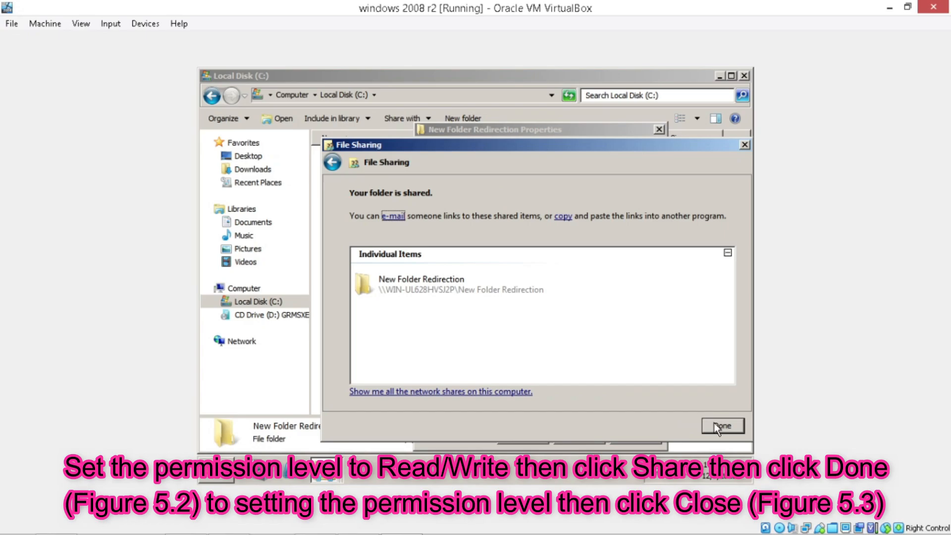
left_click(726, 428)
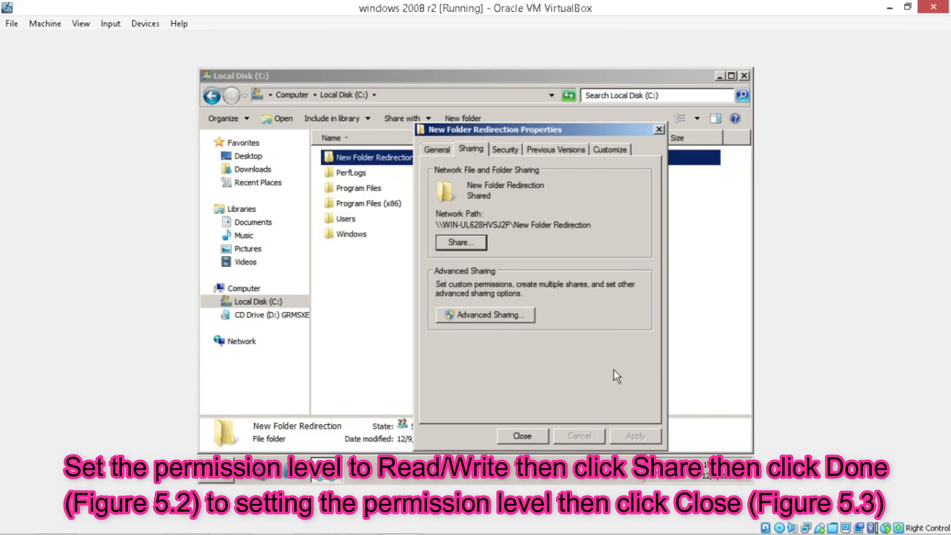
left_click(523, 436)
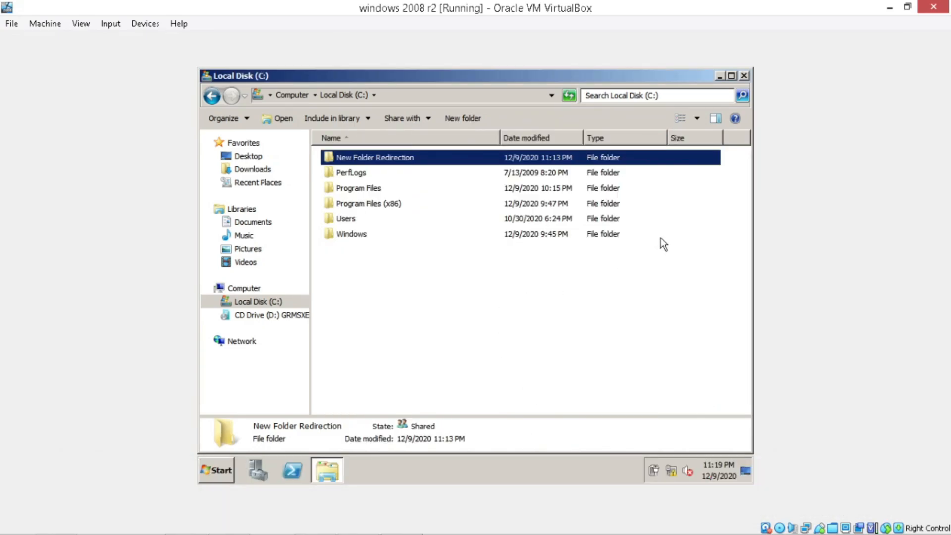
left_click(743, 75)
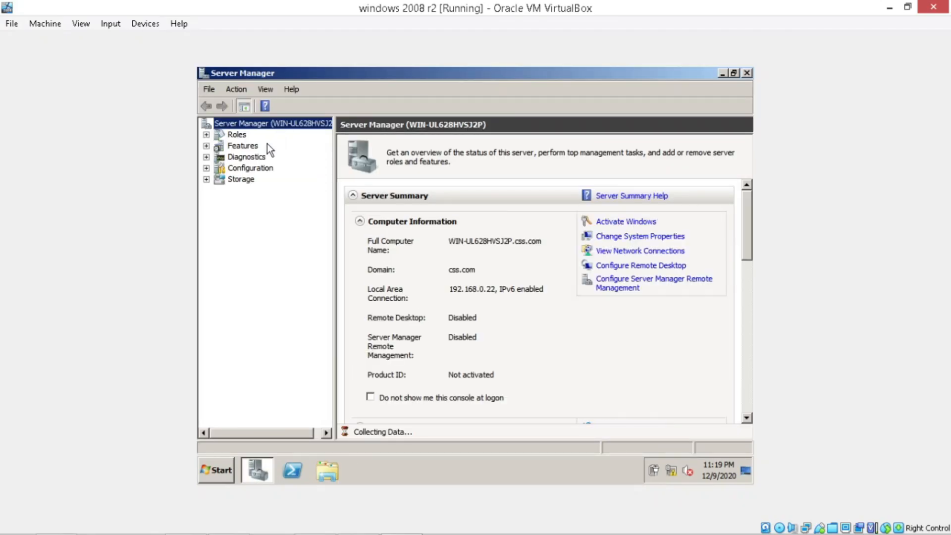
In Server Manager, expand Group Policy Management down to the css.com domain
left_click(254, 147)
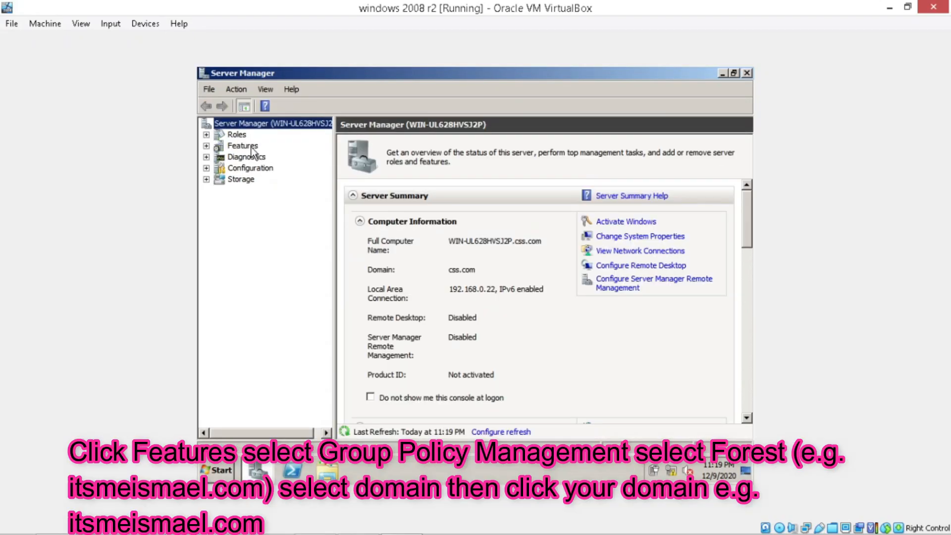
left_click(254, 147)
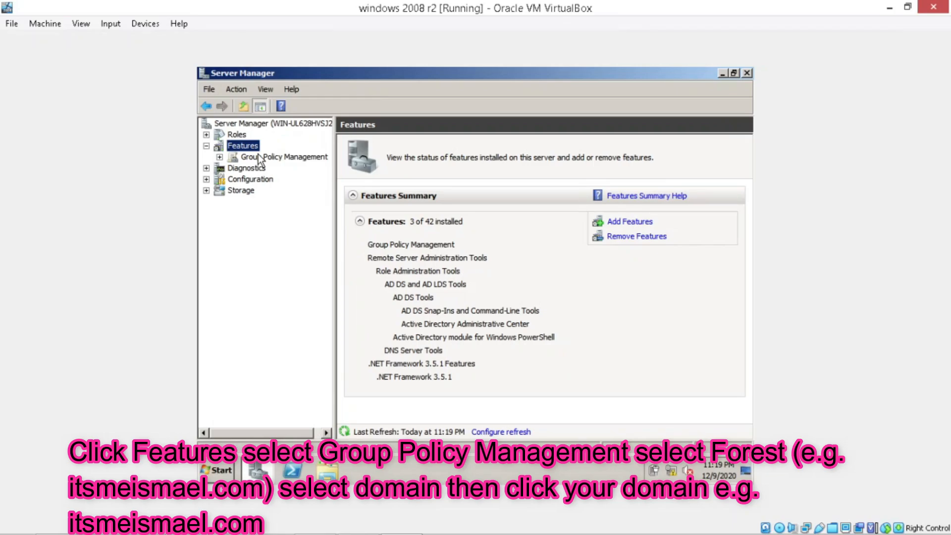
left_click(258, 154)
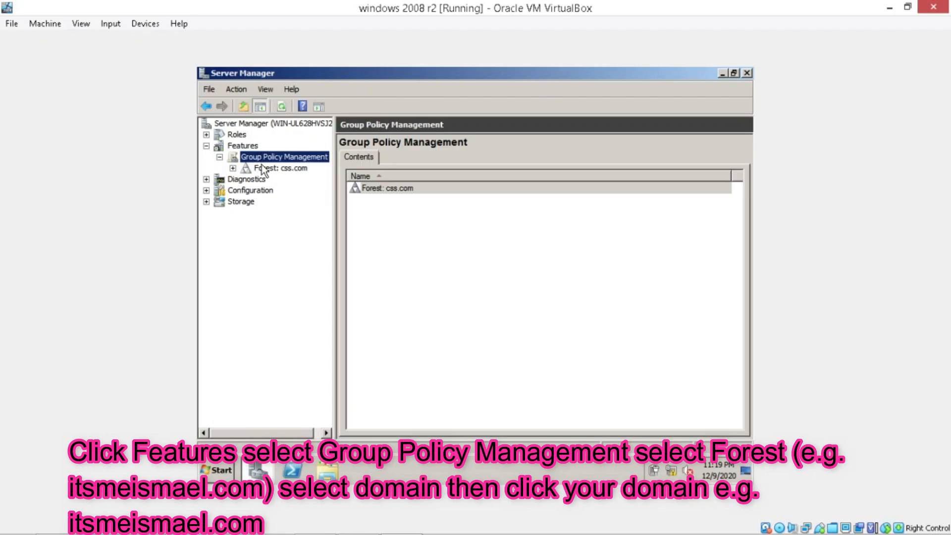
left_click(267, 168)
left_click(270, 179)
left_click(277, 191)
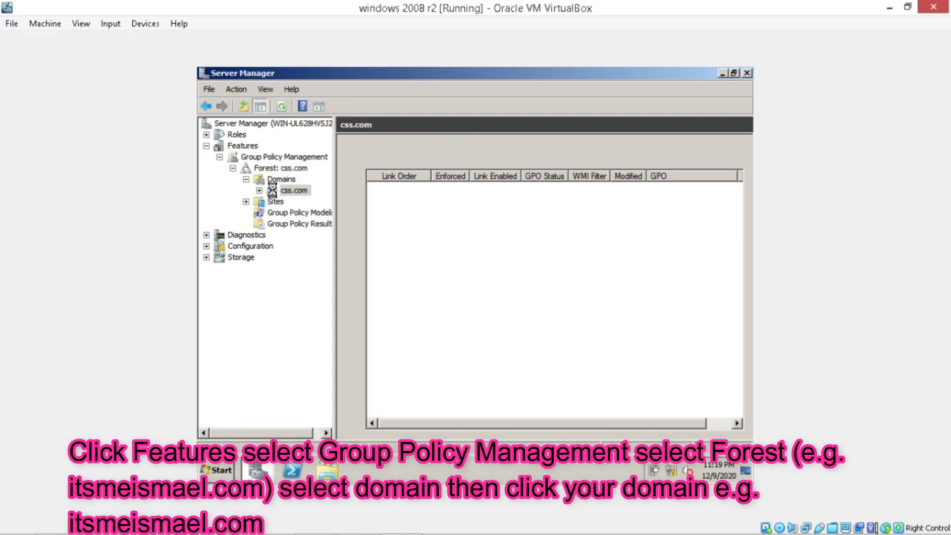
Create a new GPO named Redirection Folder linked to css.com and select it
right_click(273, 191)
left_click(385, 196)
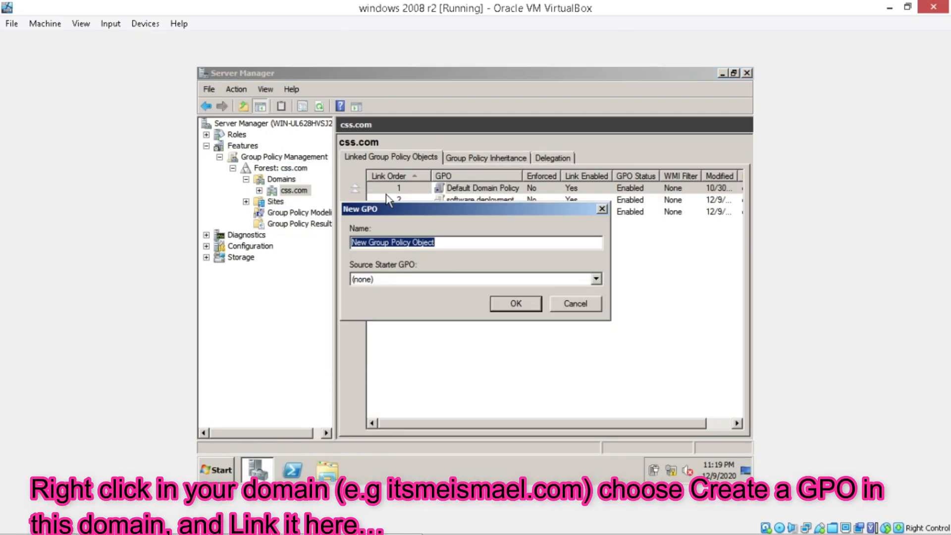
type("f")
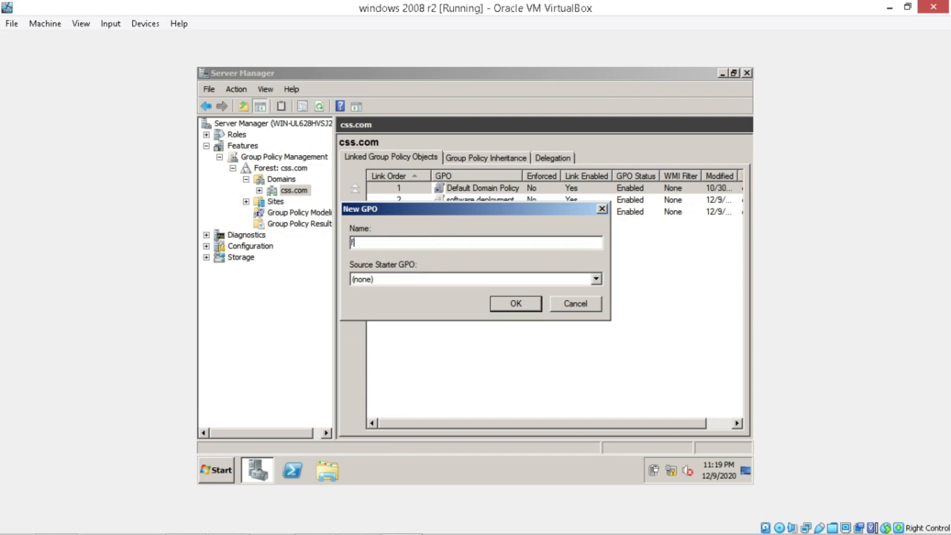
type("older redirection")
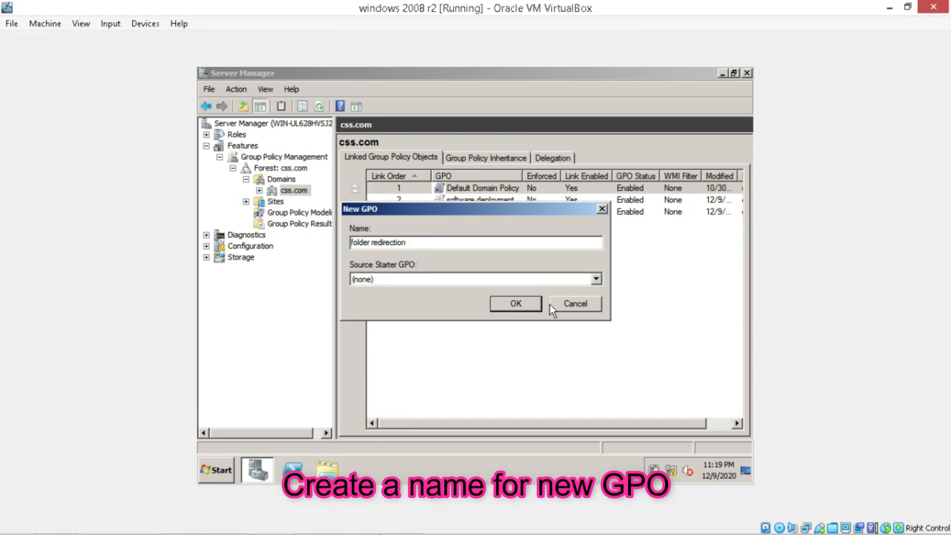
left_click(563, 302)
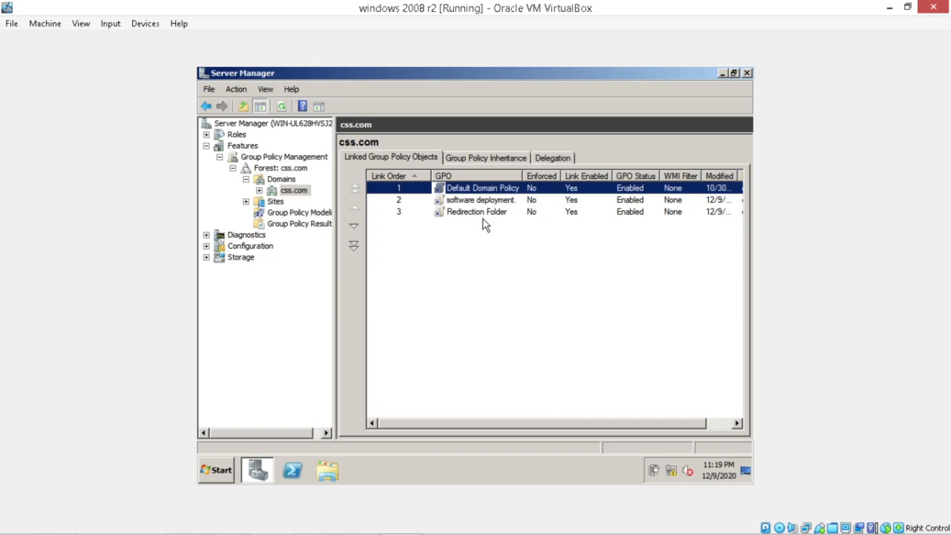
left_click(488, 213)
Edit the Redirection Folder GPO and open the Documents properties under User Configuration > Folder Redirection
right_click(488, 214)
left_click(492, 223)
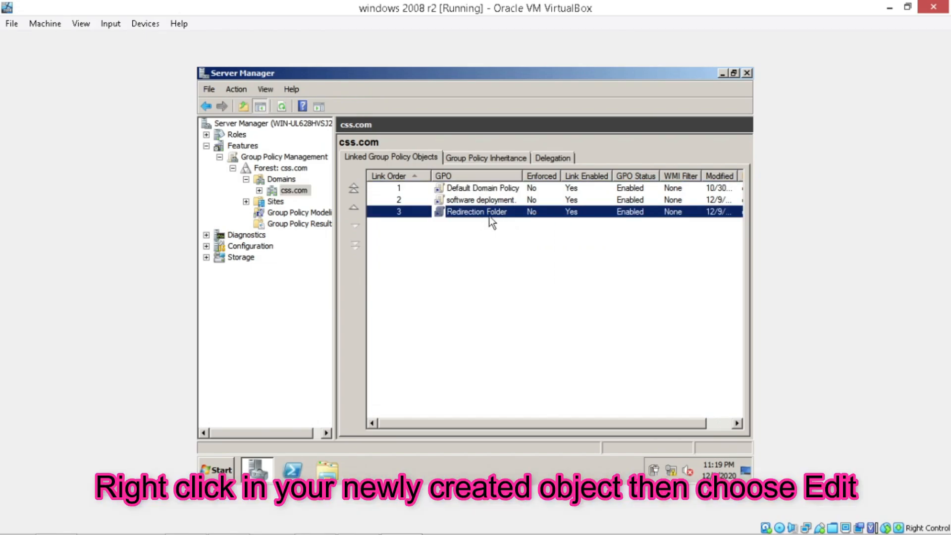
left_click(261, 183)
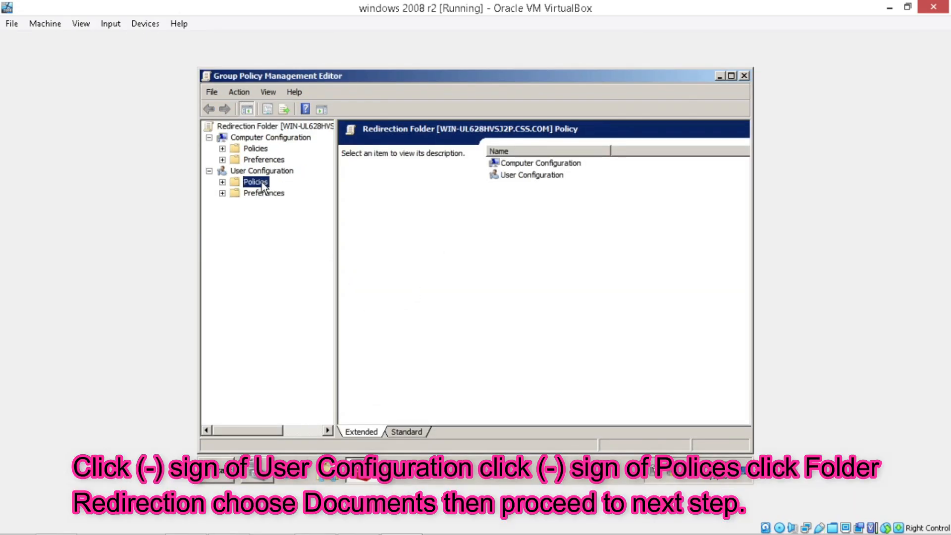
double_click(261, 183)
double_click(272, 205)
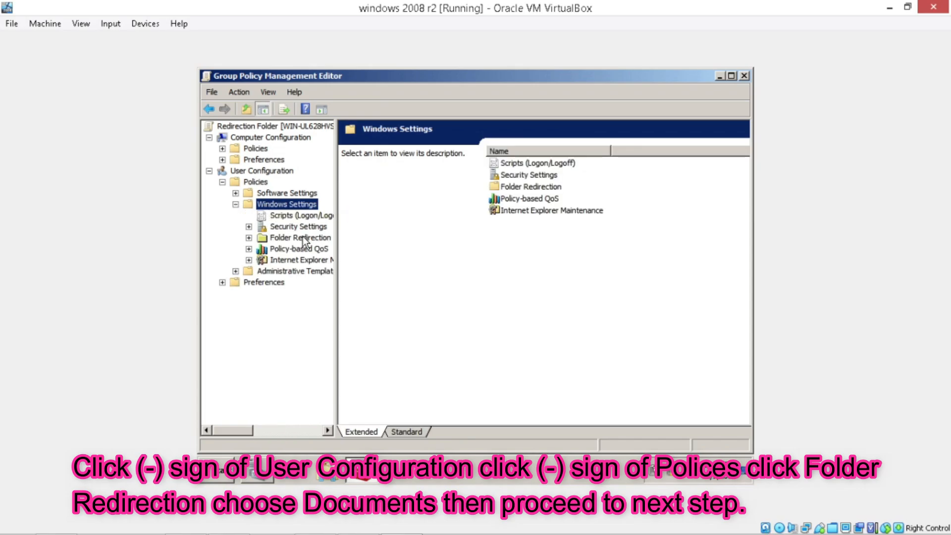
double_click(304, 239)
right_click(303, 285)
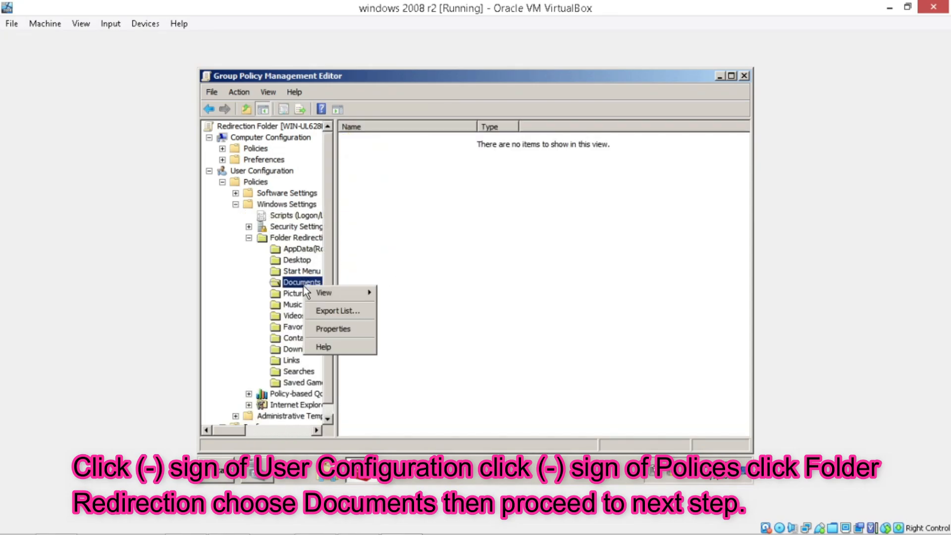
left_click(334, 329)
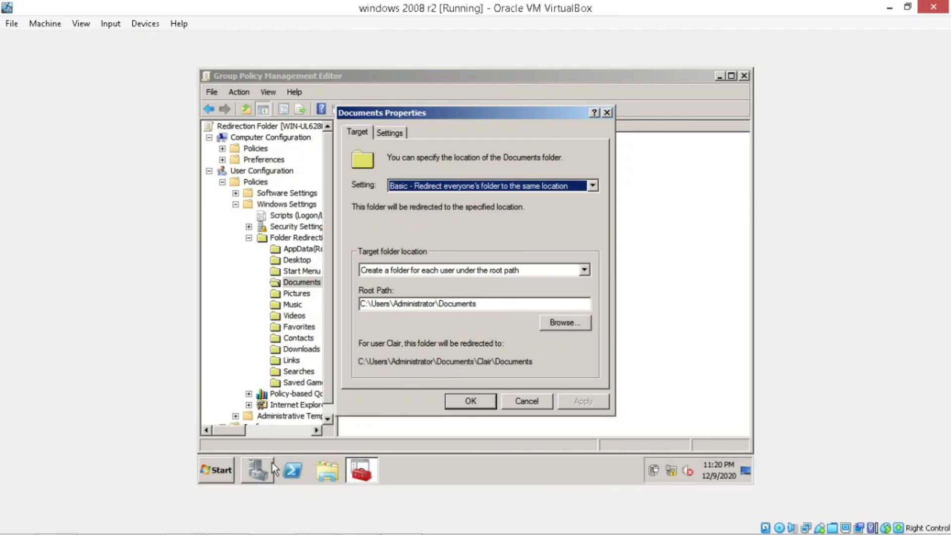
left_click(220, 470)
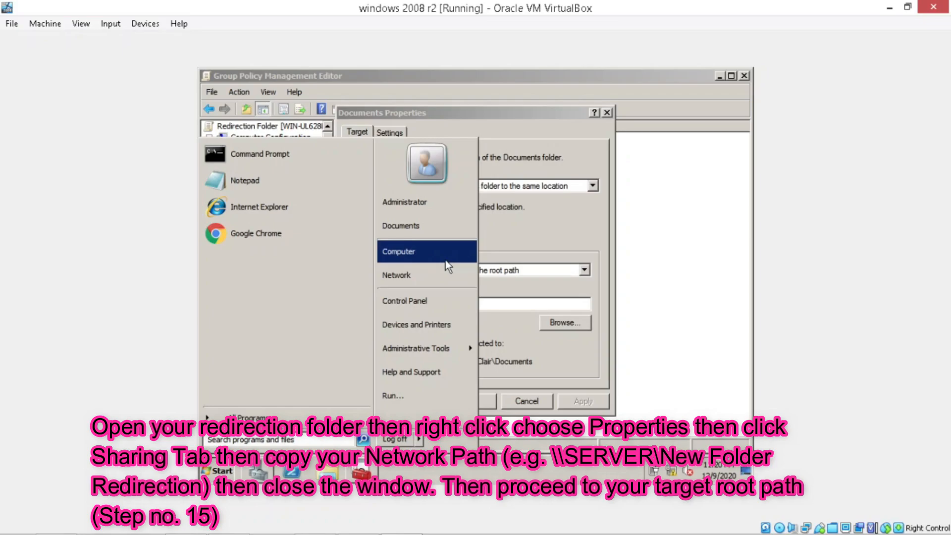
Open the Properties of C:\New Folder Redirection in Explorer
left_click(321, 475)
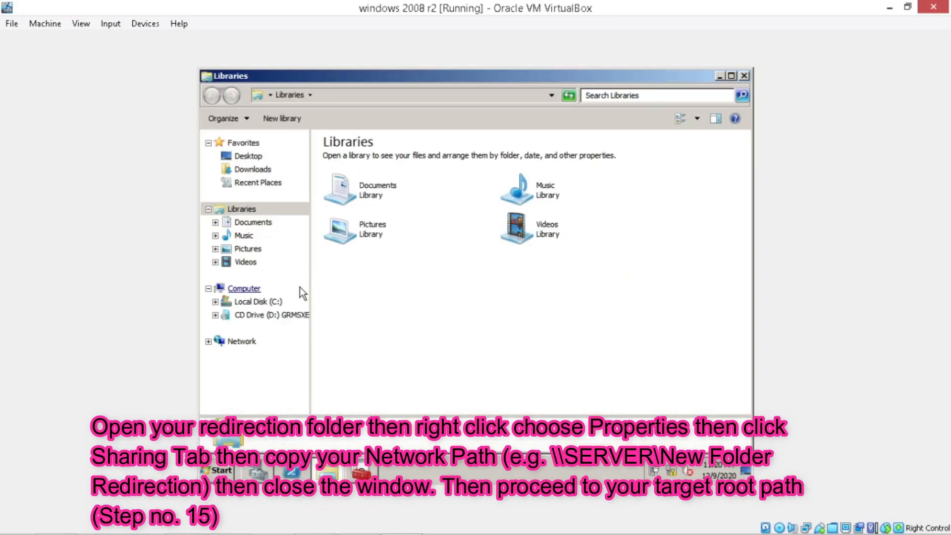
left_click(287, 301)
right_click(380, 160)
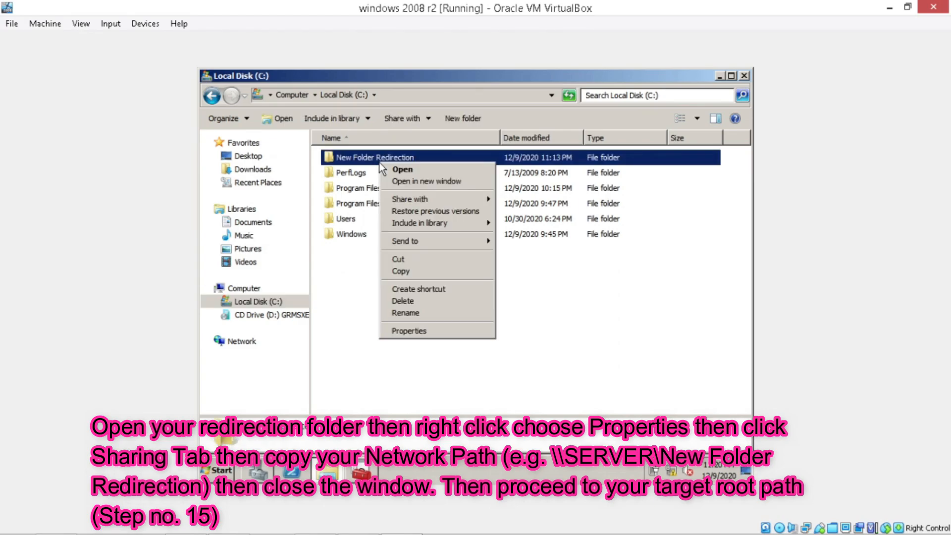
left_click(409, 322)
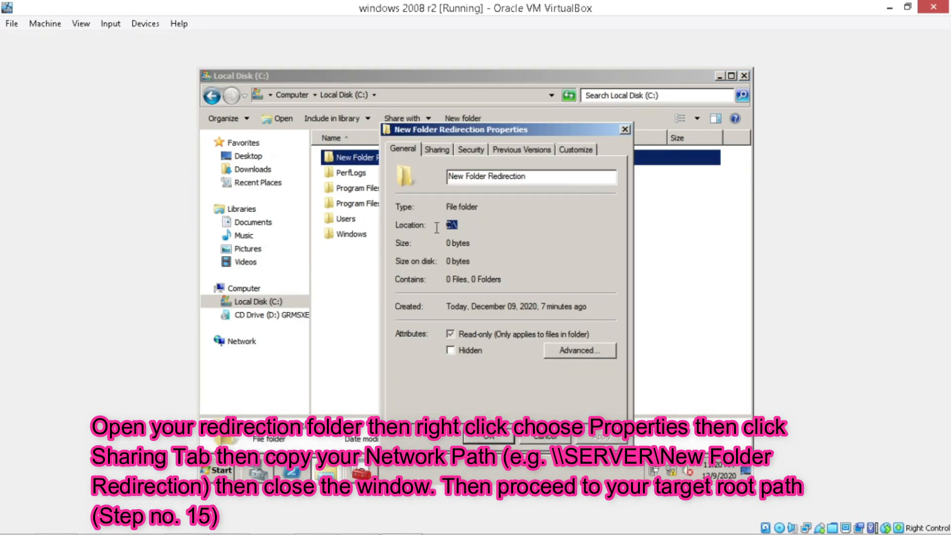
Copy the share's network path from the Sharing tab, then close the properties and minimize Explorer
left_click(446, 153)
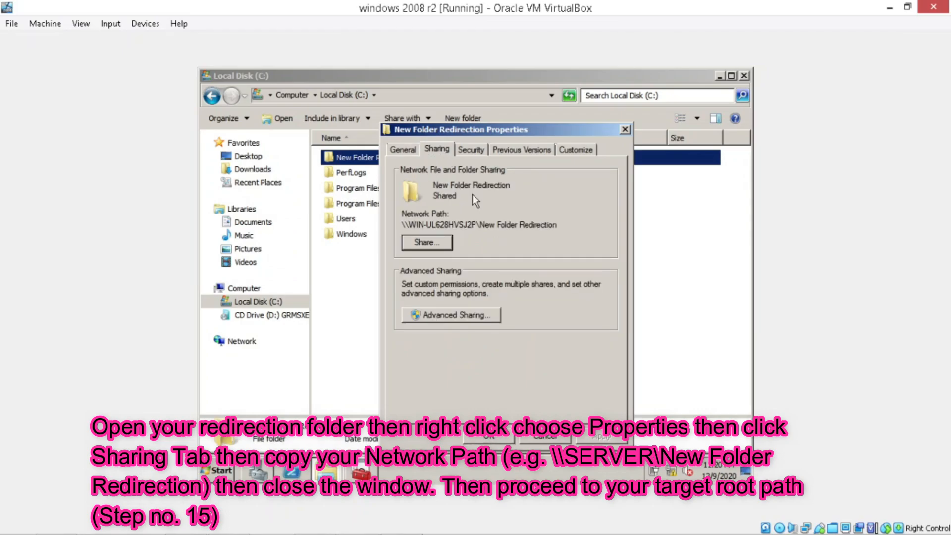
left_click_drag(560, 224, 401, 226)
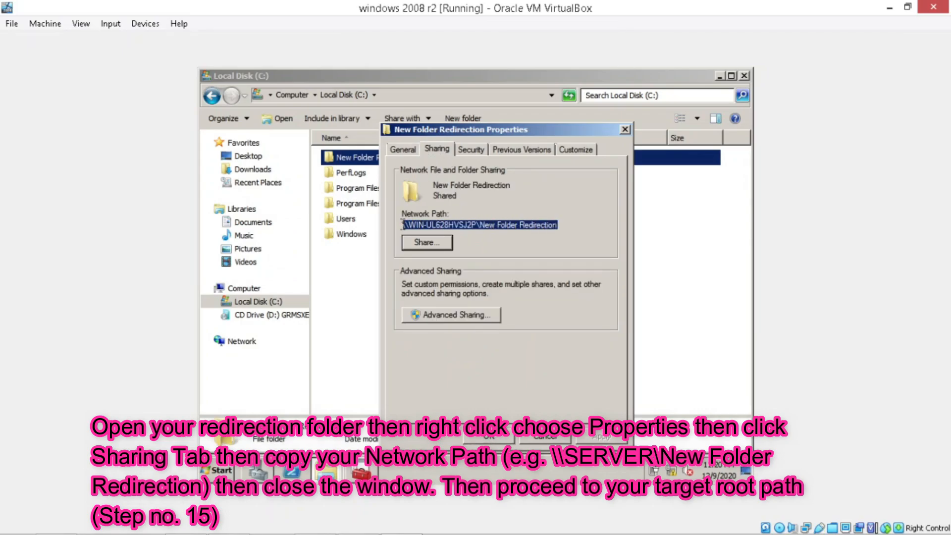
right_click(488, 224)
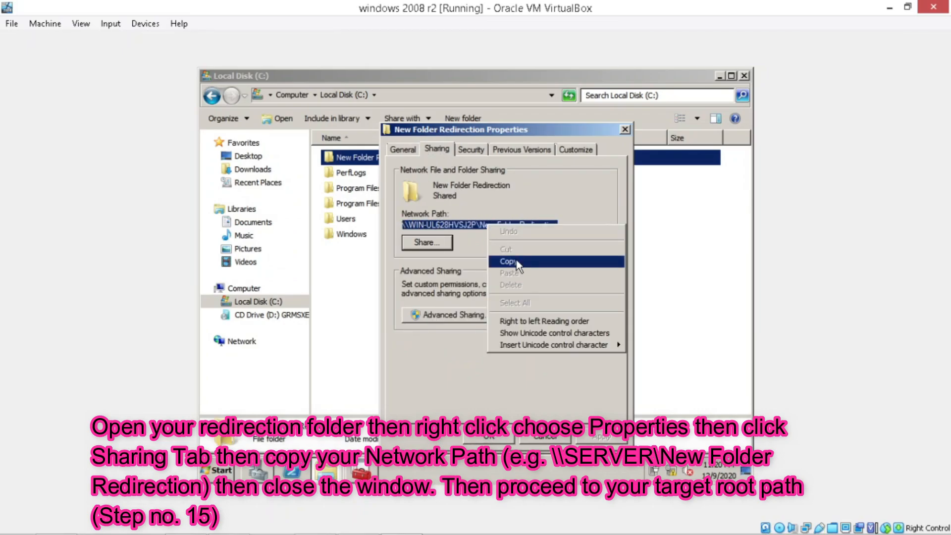
left_click(516, 262)
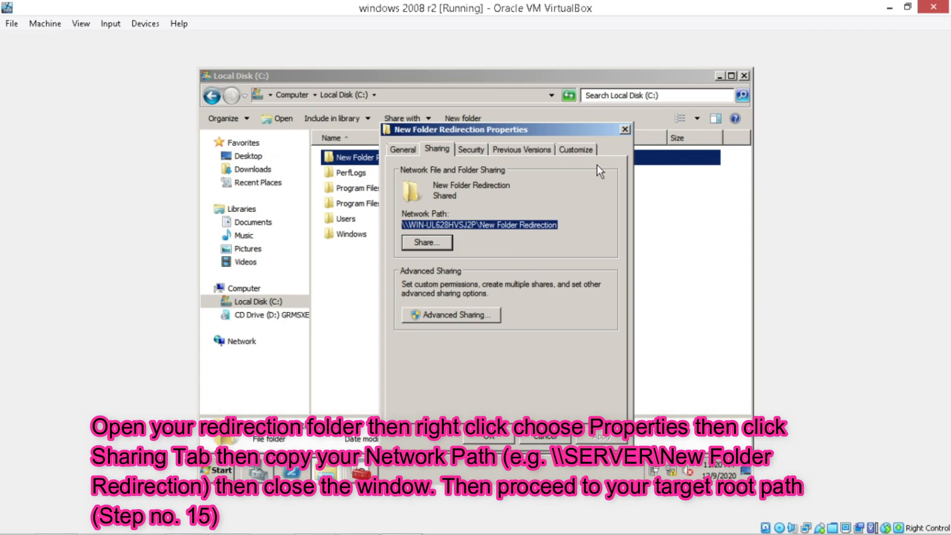
right_click(551, 224)
left_click(574, 260)
left_click(625, 129)
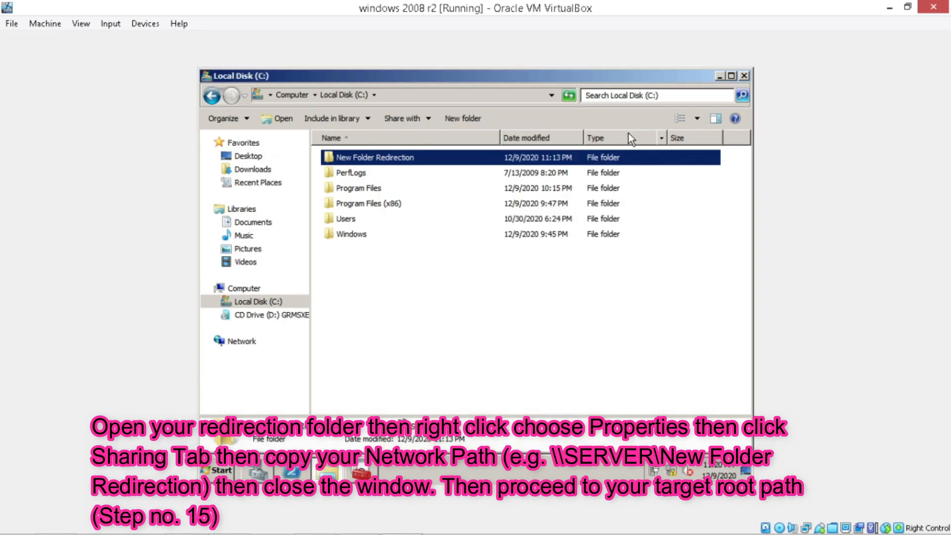
left_click(720, 78)
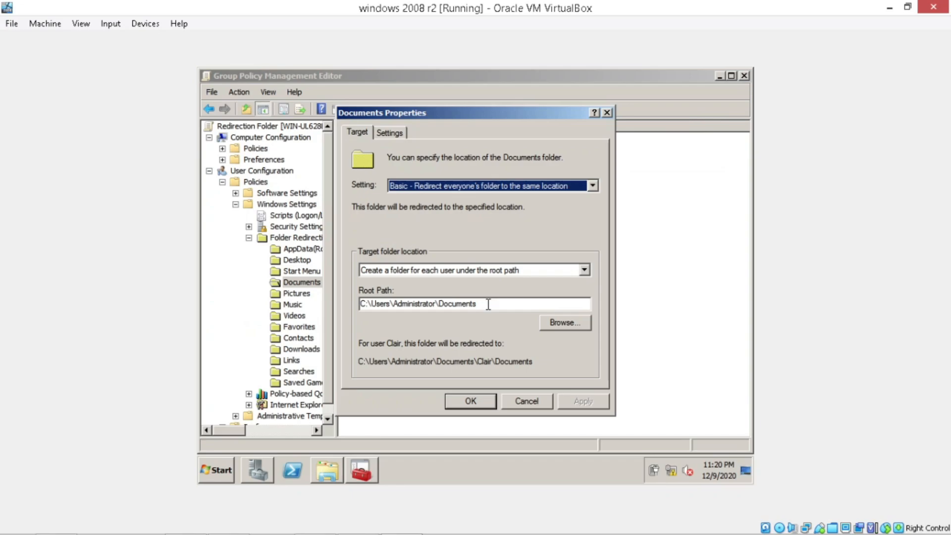
Paste \\WIN-UL628HVSJ2P\New Folder Redirection as the Documents root path, apply, accept the warning, and click OK
left_click_drag(478, 304, 358, 304)
right_click(414, 303)
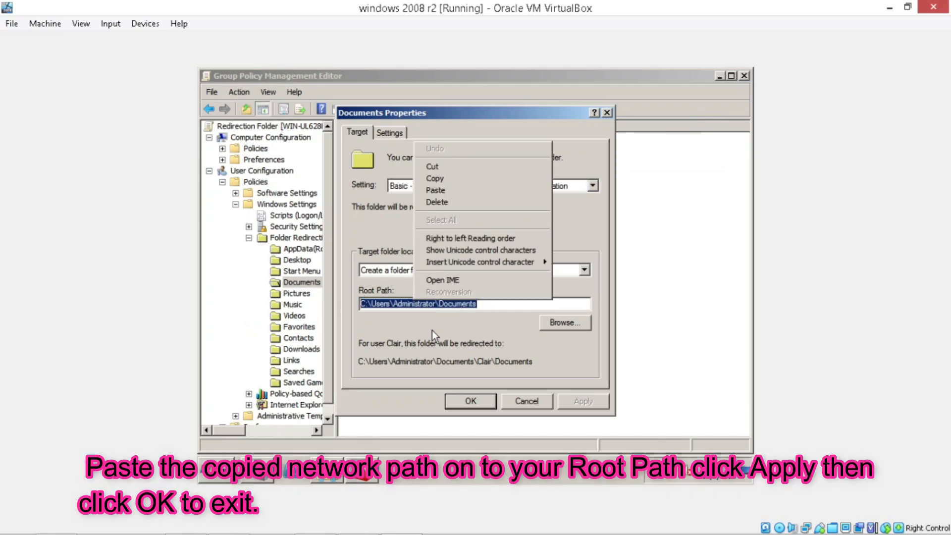
left_click(476, 191)
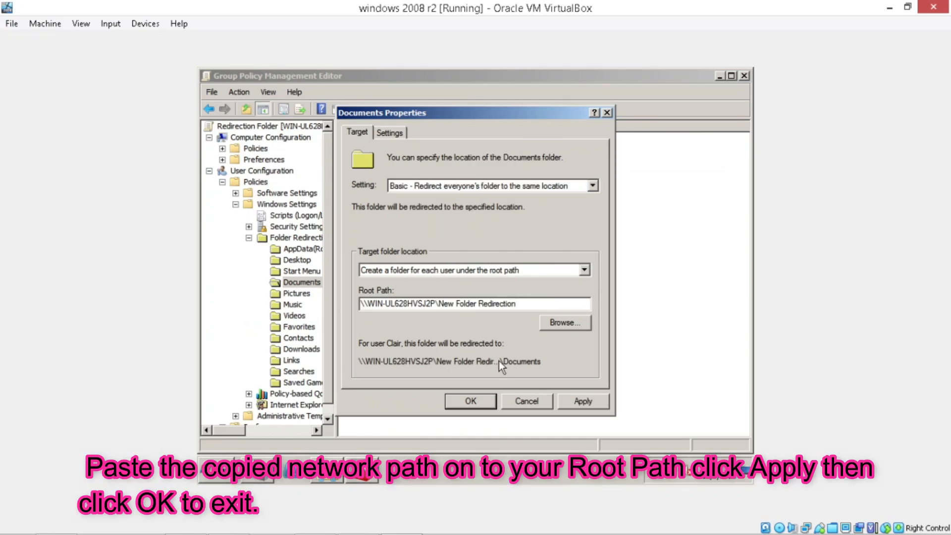
left_click(578, 403)
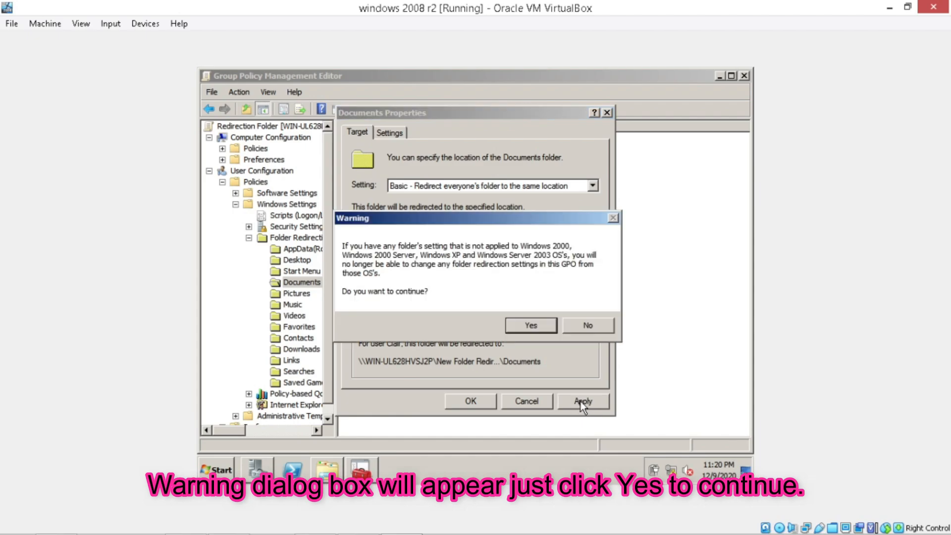
left_click(524, 322)
left_click(478, 403)
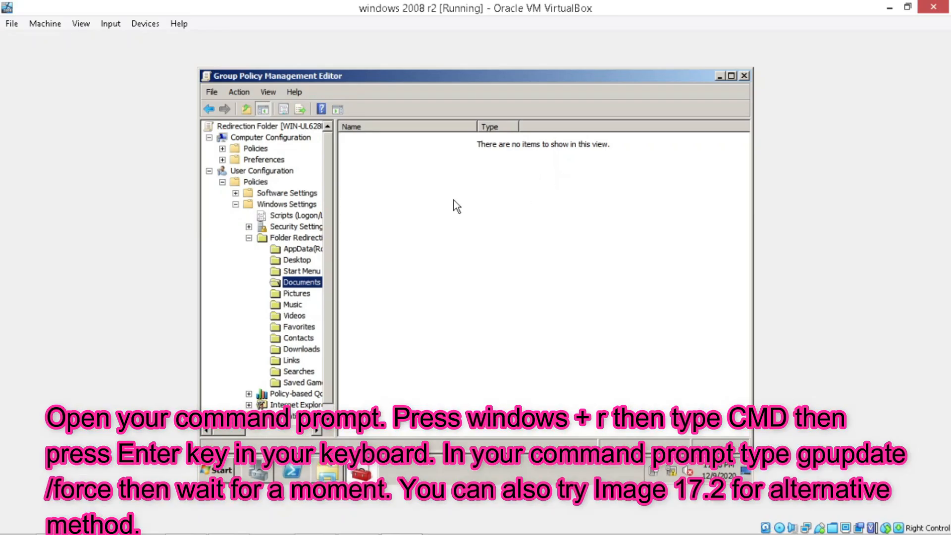
Run gpupdate /force from a Command Prompt and confirm logging off
key("super+r")
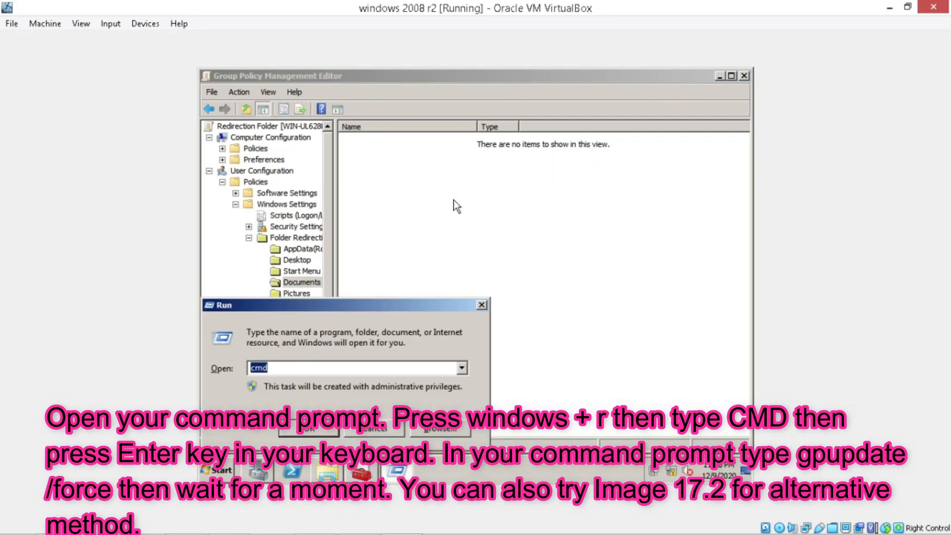
type("cmd")
key("Return")
type("gpupdate /force")
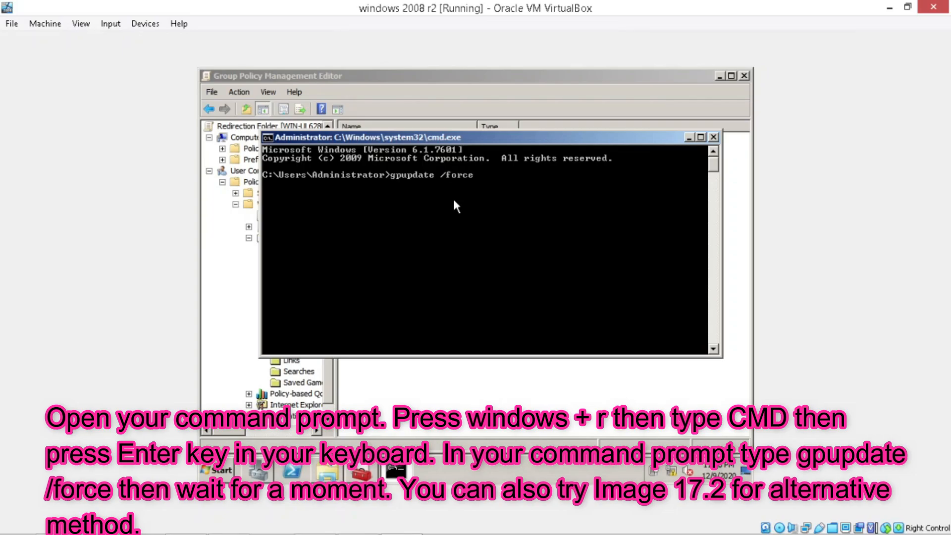
key("Return")
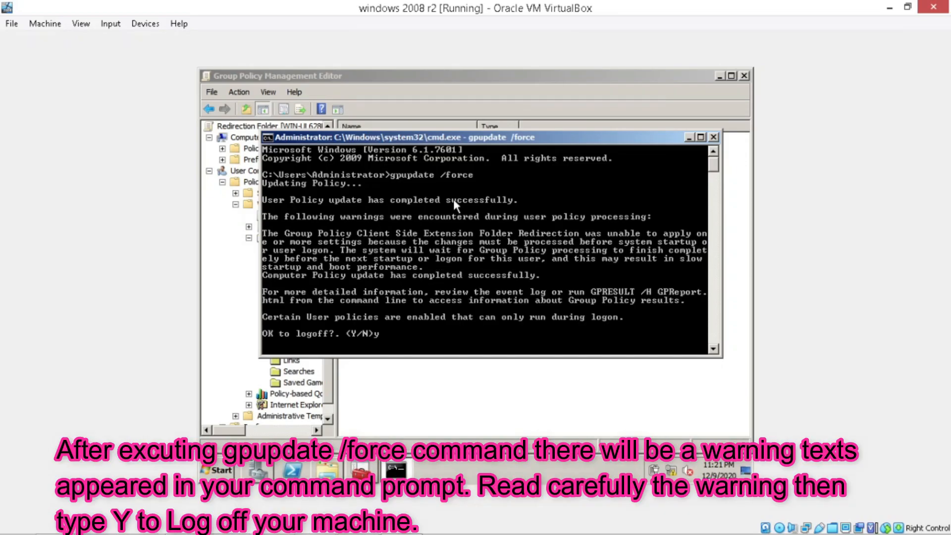
key("Return")
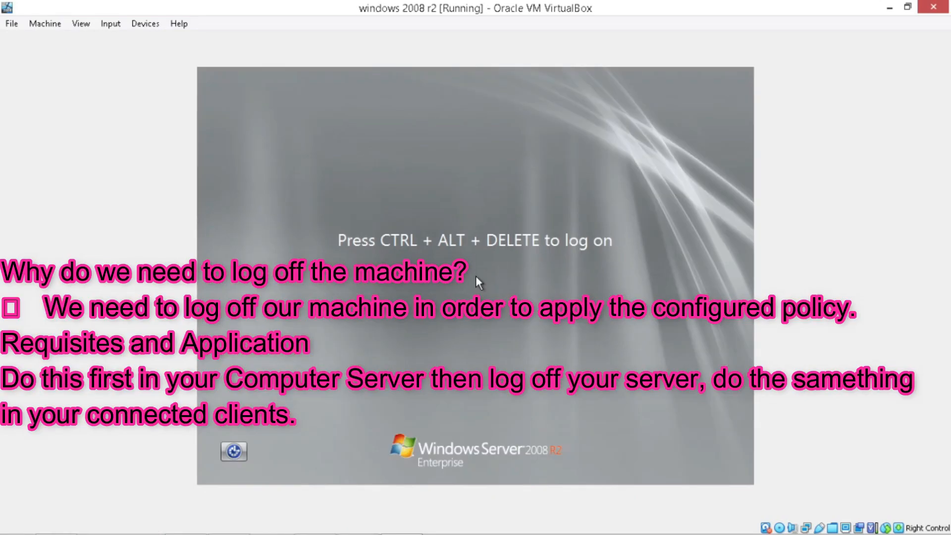
Send Ctrl+Alt+Del via the On-Screen Keyboard and sign in as Administrator with the account password
left_click(233, 451)
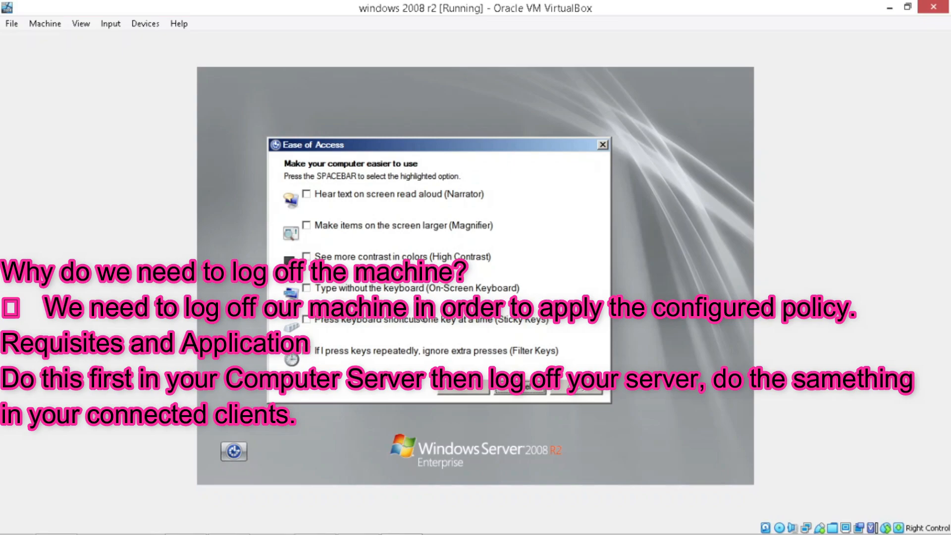
left_click(448, 288)
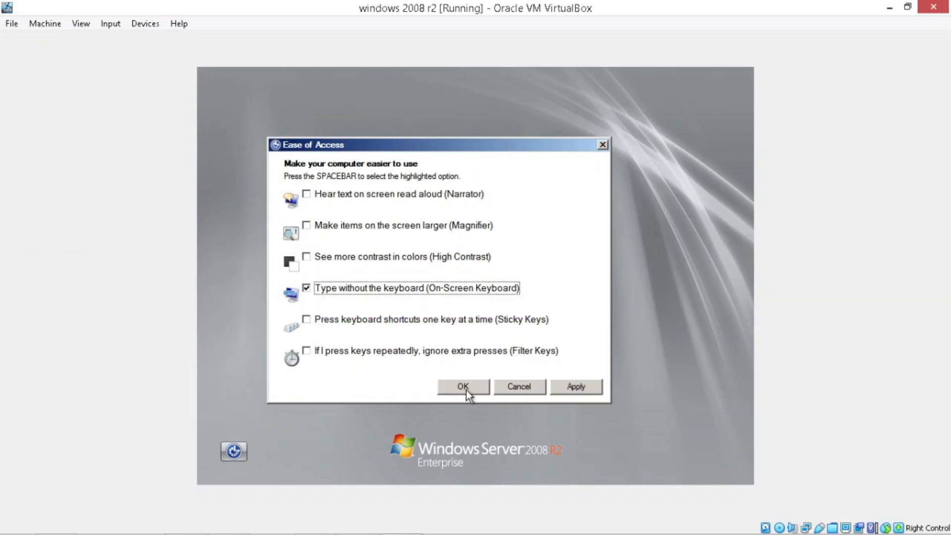
left_click(464, 387)
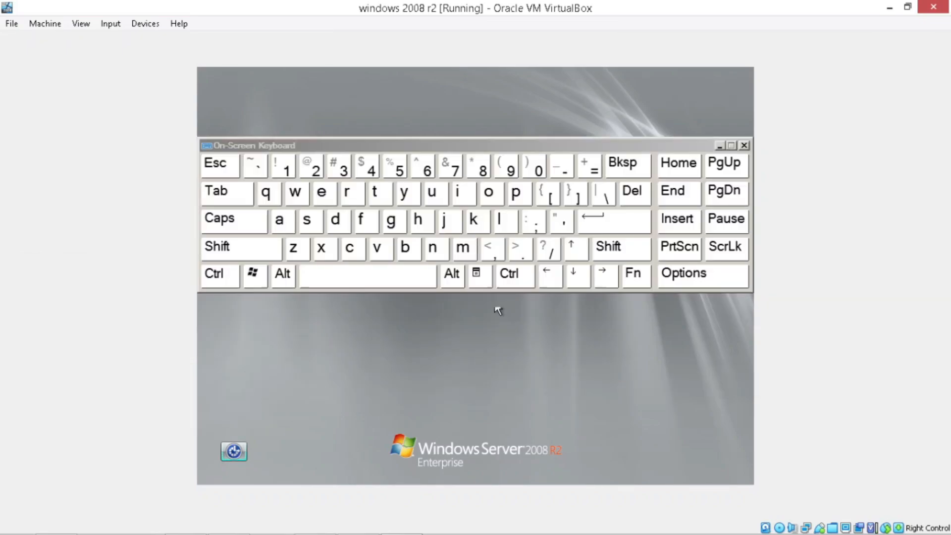
left_click(505, 284)
left_click(450, 285)
left_click(643, 192)
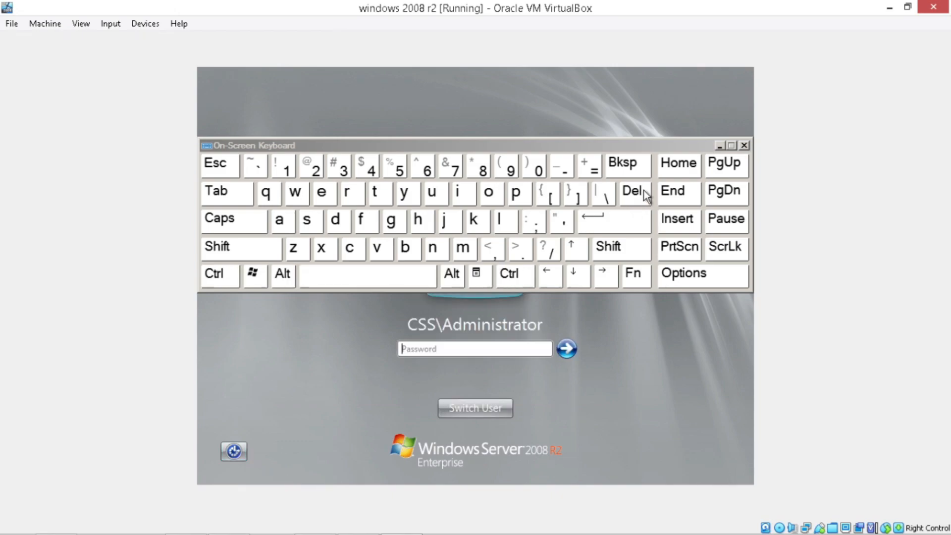
left_click(523, 348)
type("•••••••••••••••")
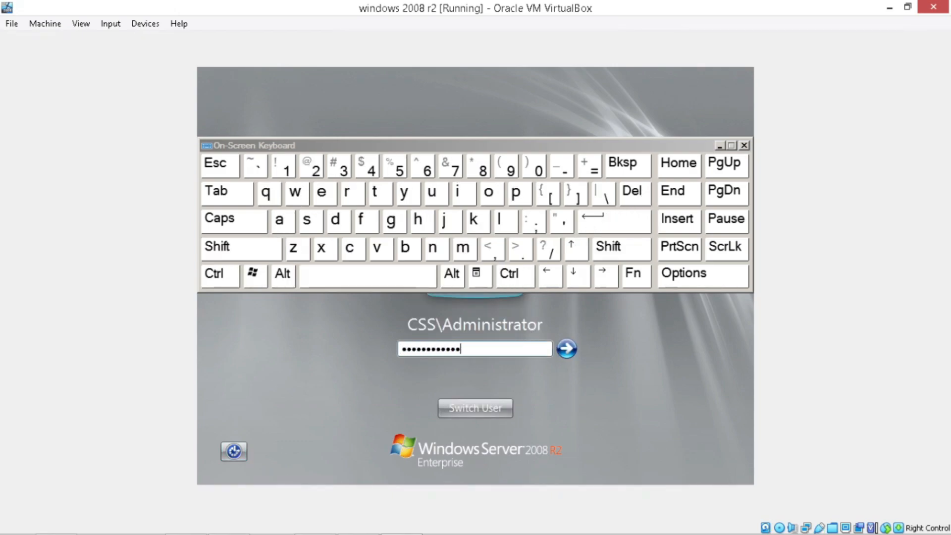
key("Return")
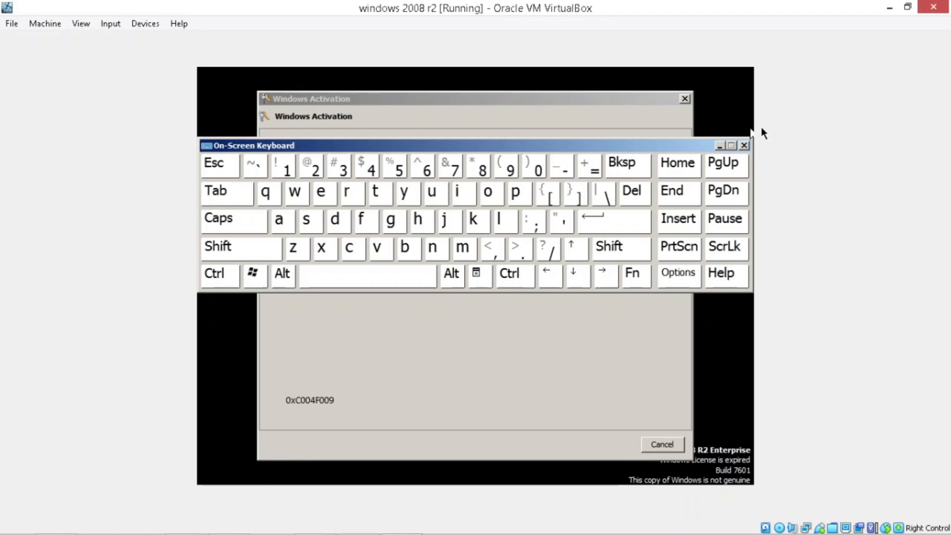
Close the On-Screen Keyboard and postpone Windows activation with Ask me later
left_click(744, 145)
left_click(478, 272)
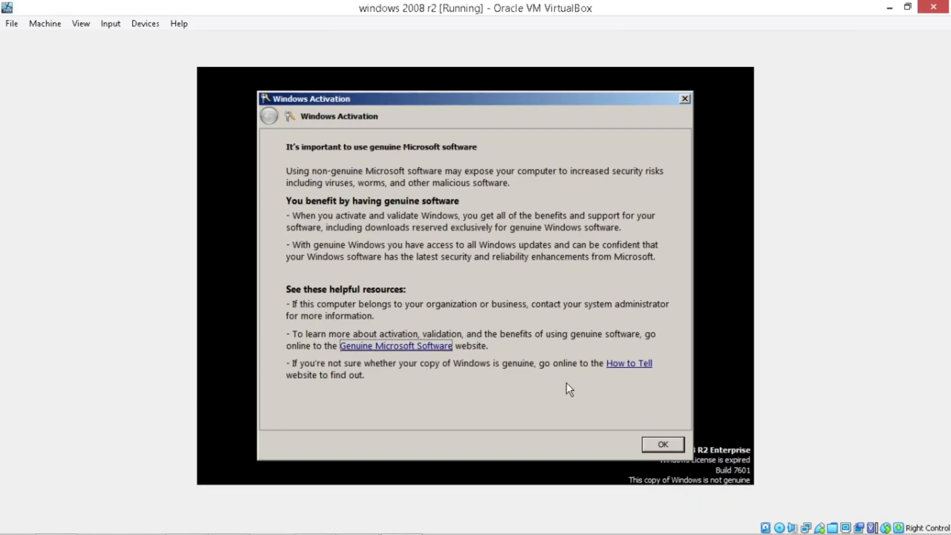
left_click(648, 445)
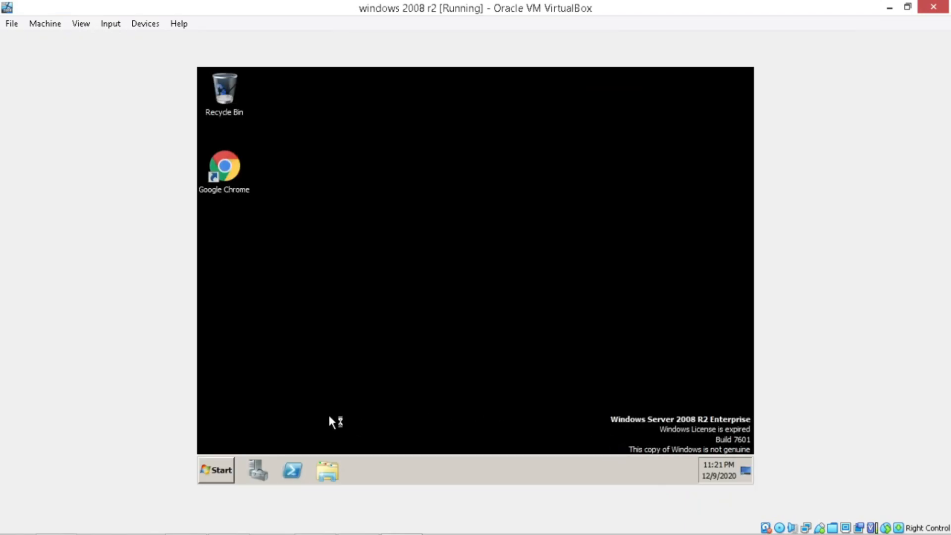
Refresh the desktop, minimize Server Manager, and open Local Disk (C:) in Explorer
right_click(425, 220)
left_click(458, 254)
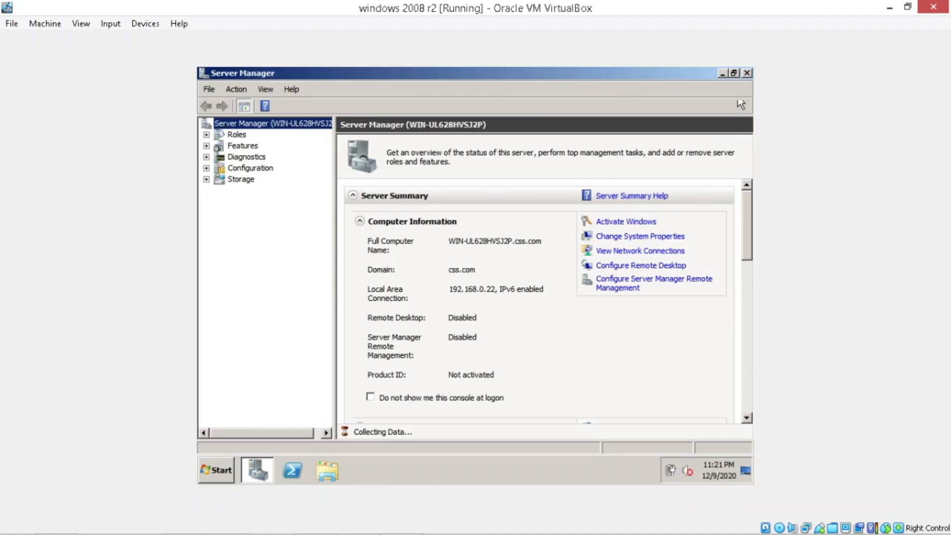
left_click(721, 73)
left_click(327, 465)
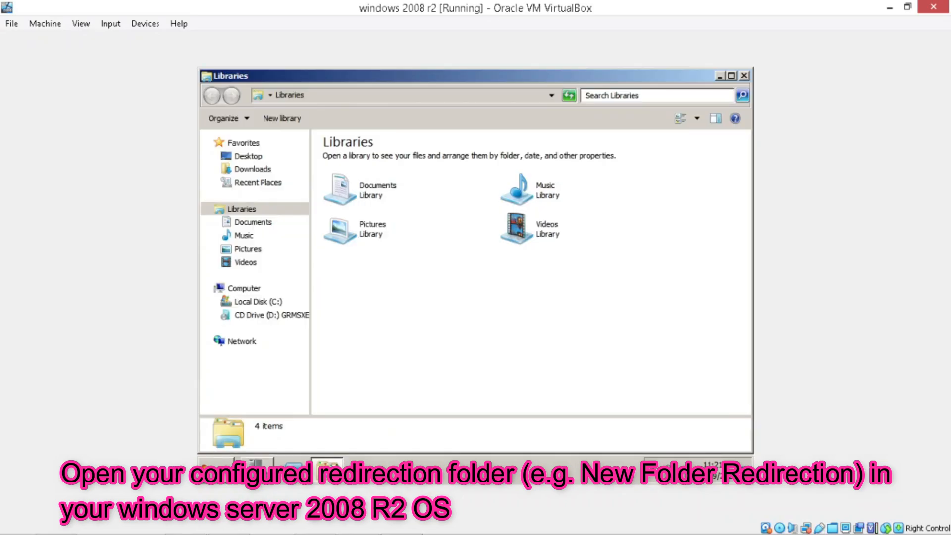
left_click(296, 292)
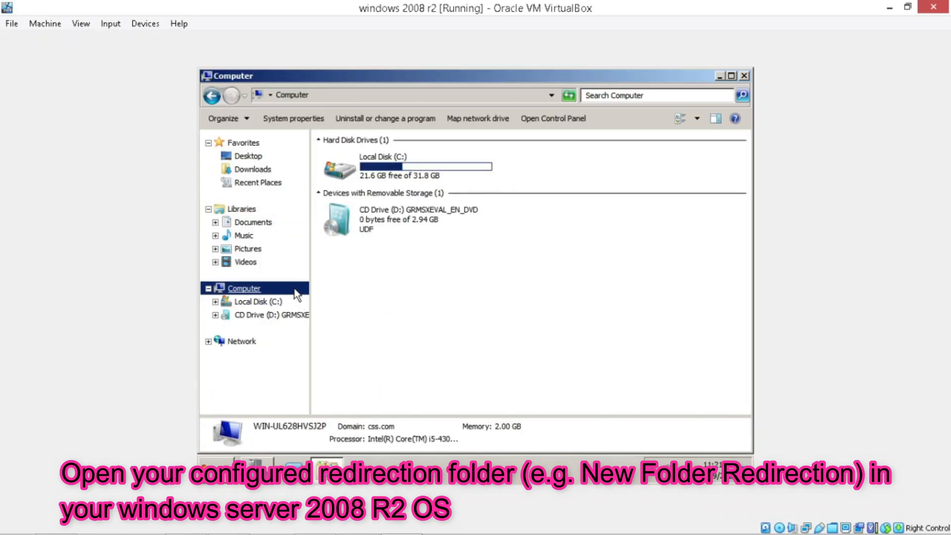
double_click(399, 176)
Browse New Folder Redirection\Administrator\My Documents into the nested Software Deployment folders
double_click(417, 161)
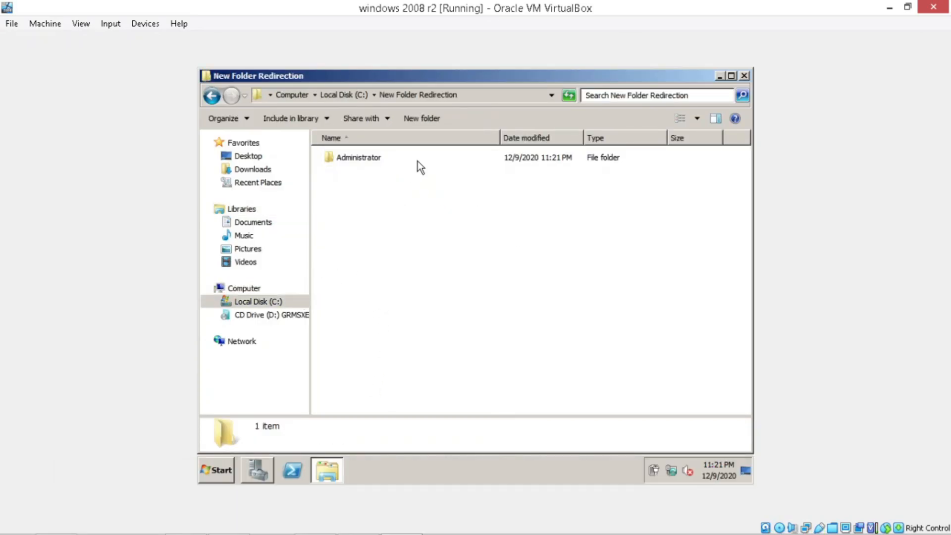
double_click(422, 154)
left_click(422, 153)
double_click(422, 157)
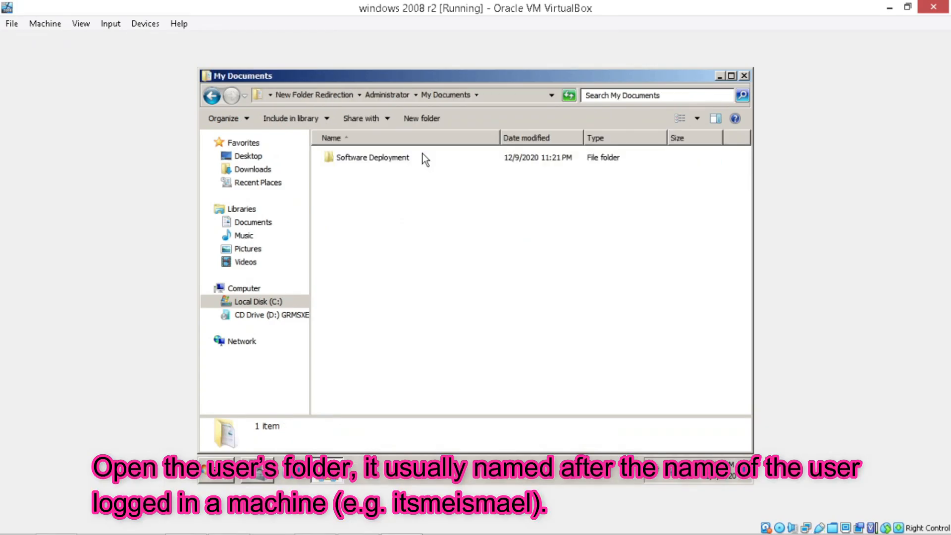
double_click(423, 155)
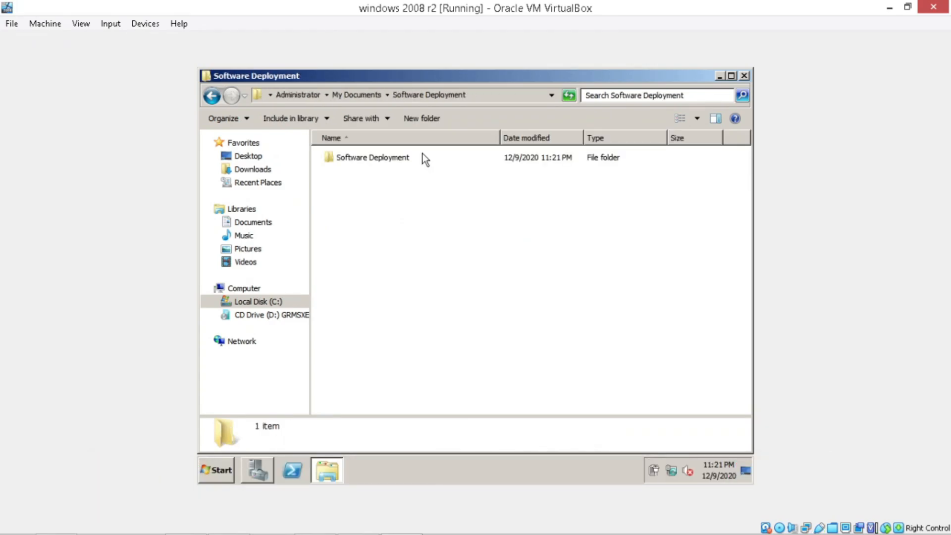
double_click(423, 155)
left_click(374, 96)
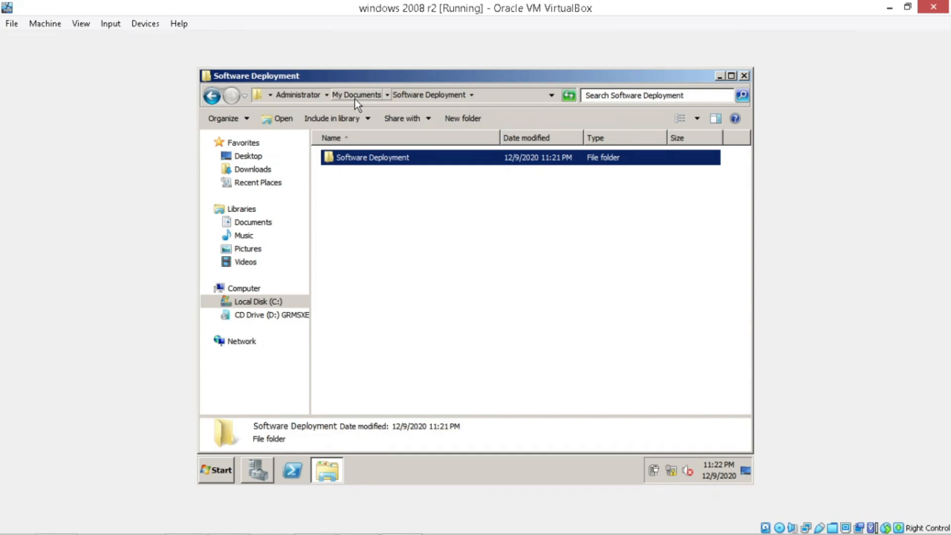
Navigate back up and reopen Administrator\My Documents inside New Folder Redirection
left_click(354, 99)
left_click(357, 99)
left_click(380, 104)
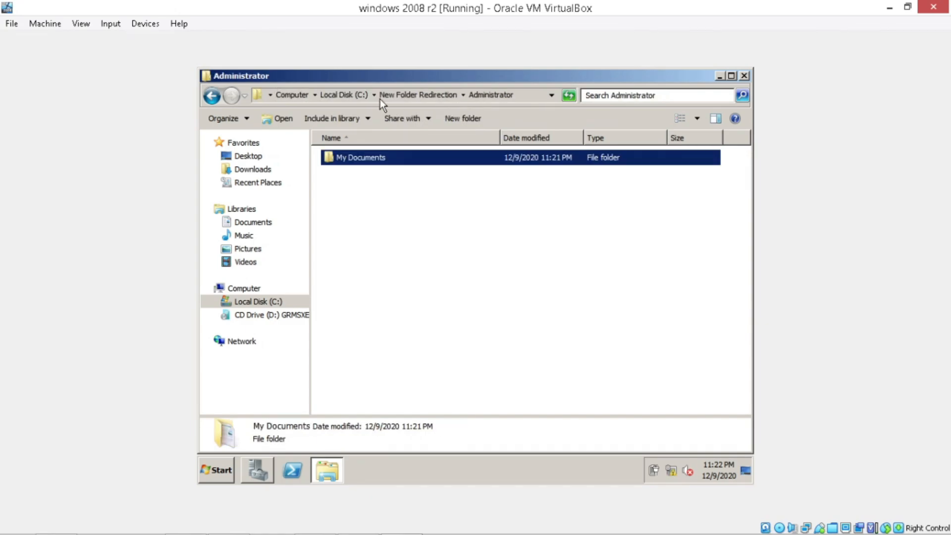
double_click(373, 158)
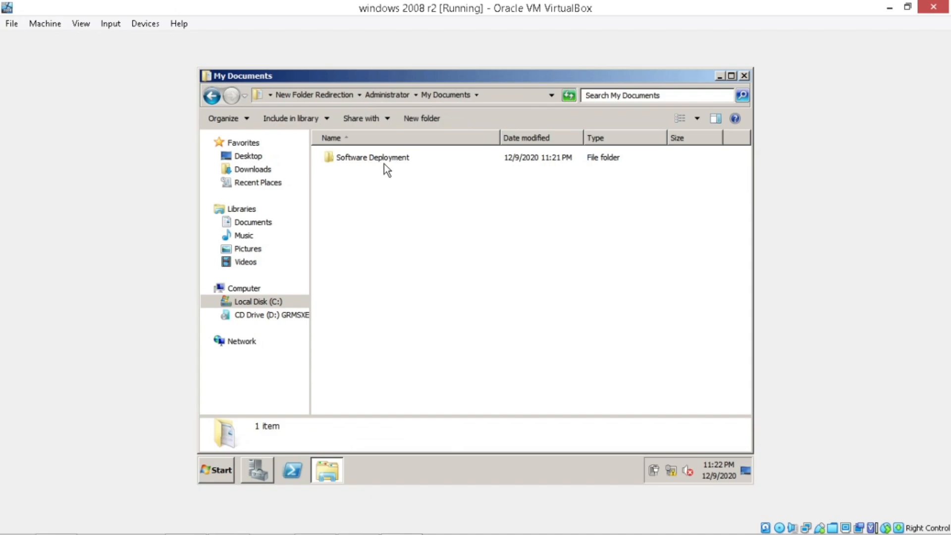
left_click(379, 94)
left_click(345, 96)
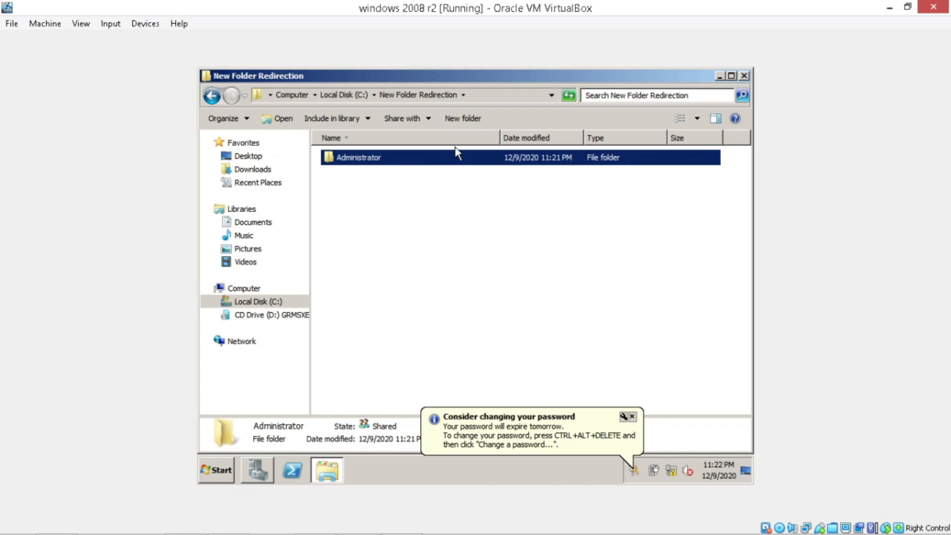
double_click(402, 158)
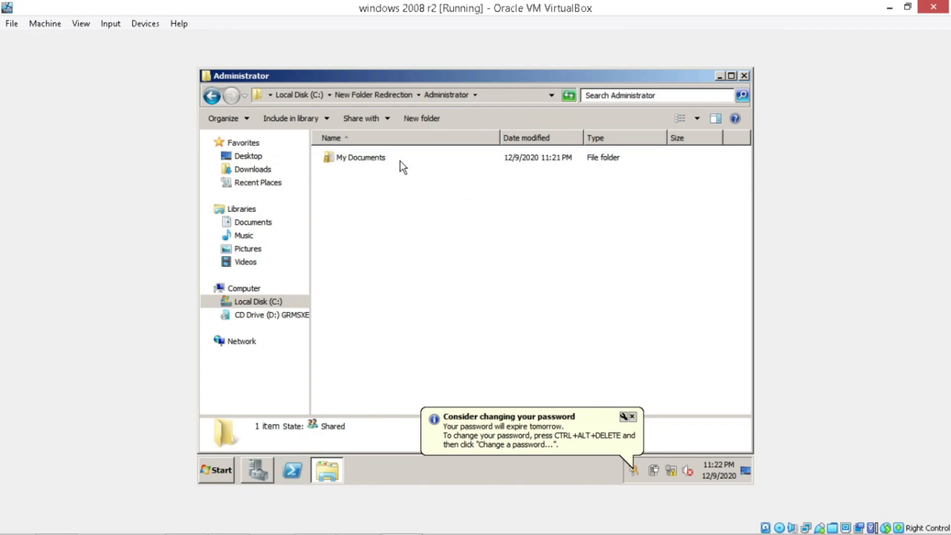
left_click(400, 161)
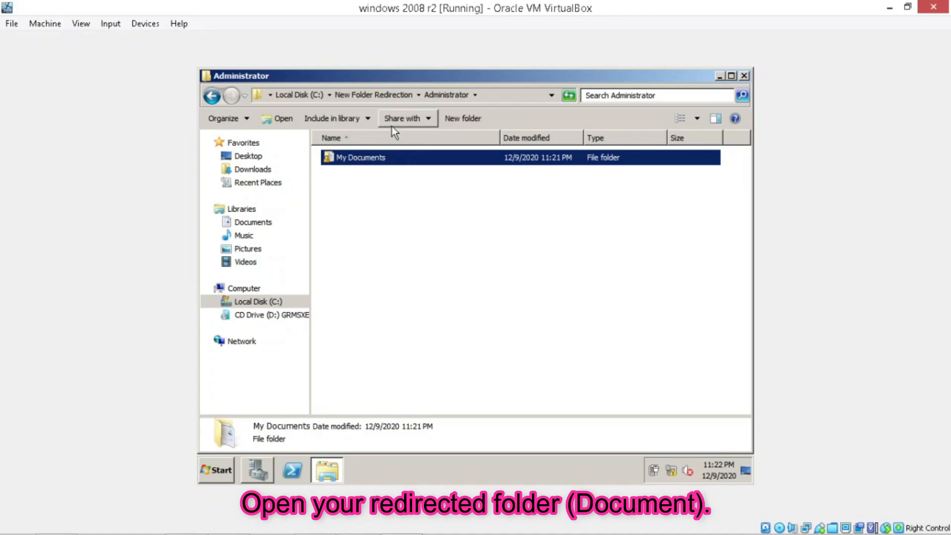
left_click(379, 158)
double_click(412, 158)
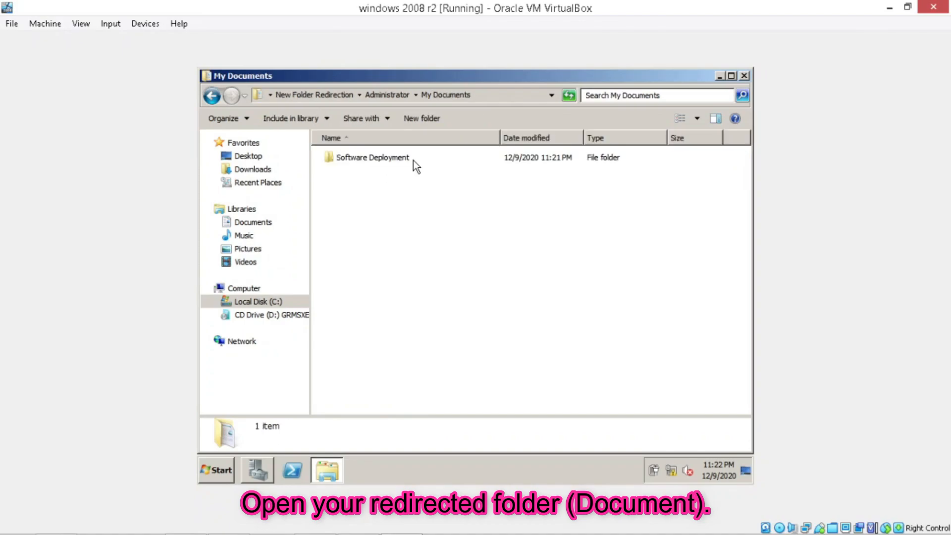
Review the Administrator and SYSTEM permissions on the My Documents folder's Security tab, then cancel
left_click(390, 97)
right_click(383, 159)
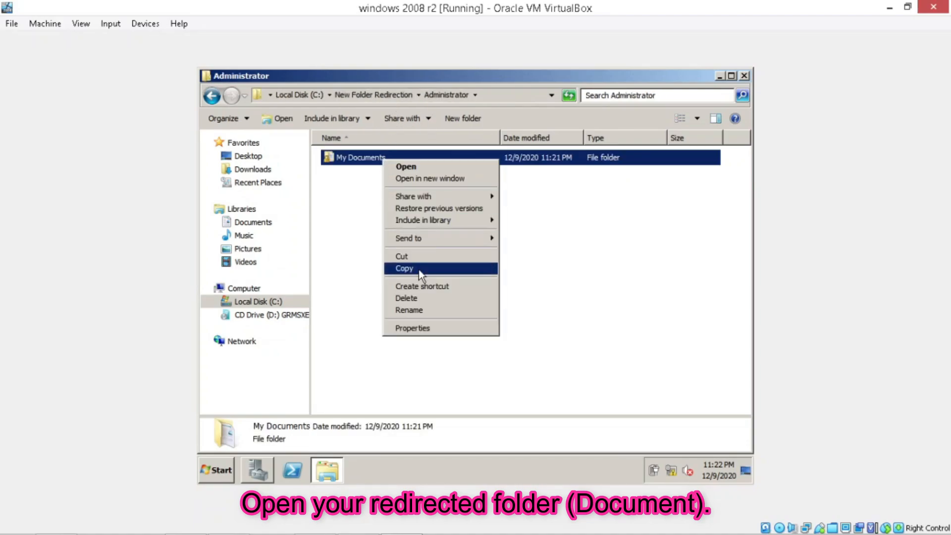
left_click(427, 326)
left_click(475, 150)
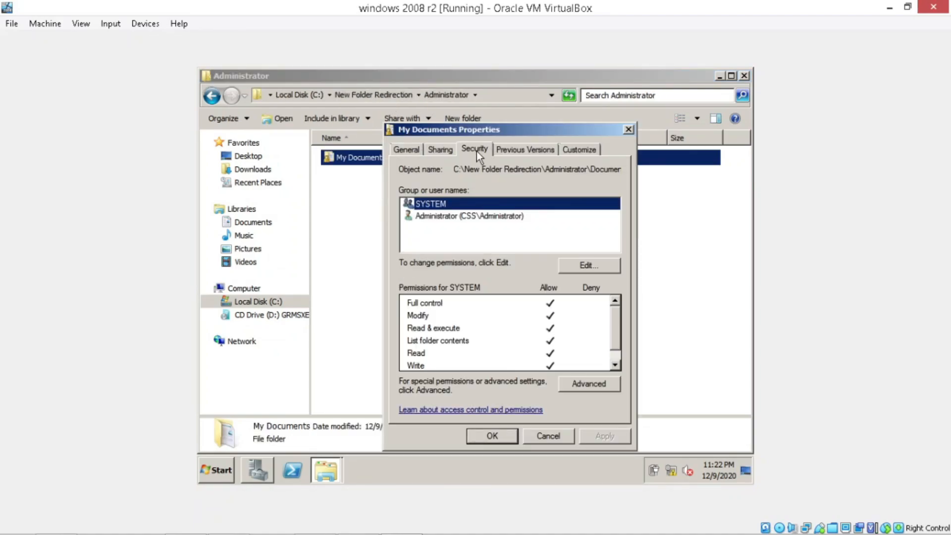
left_click(486, 215)
left_click(486, 205)
left_click(487, 215)
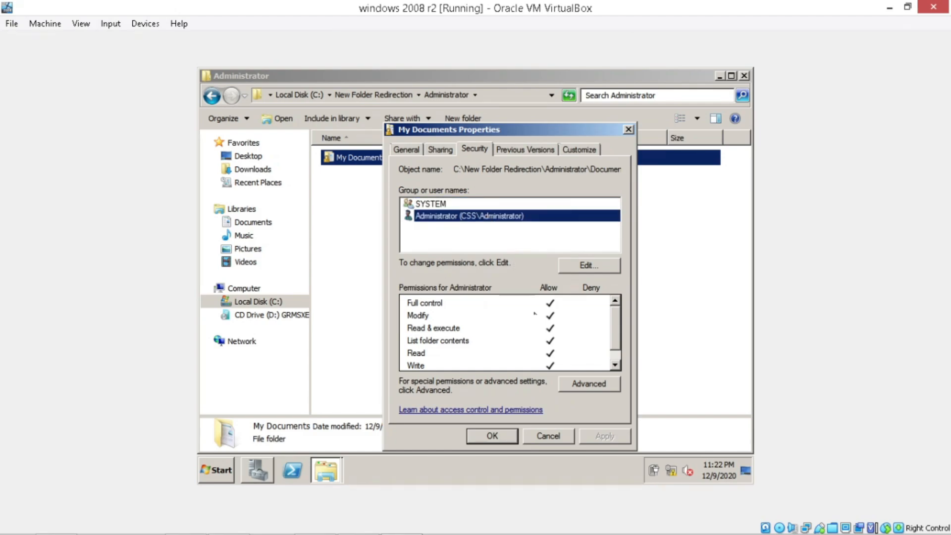
left_click(560, 441)
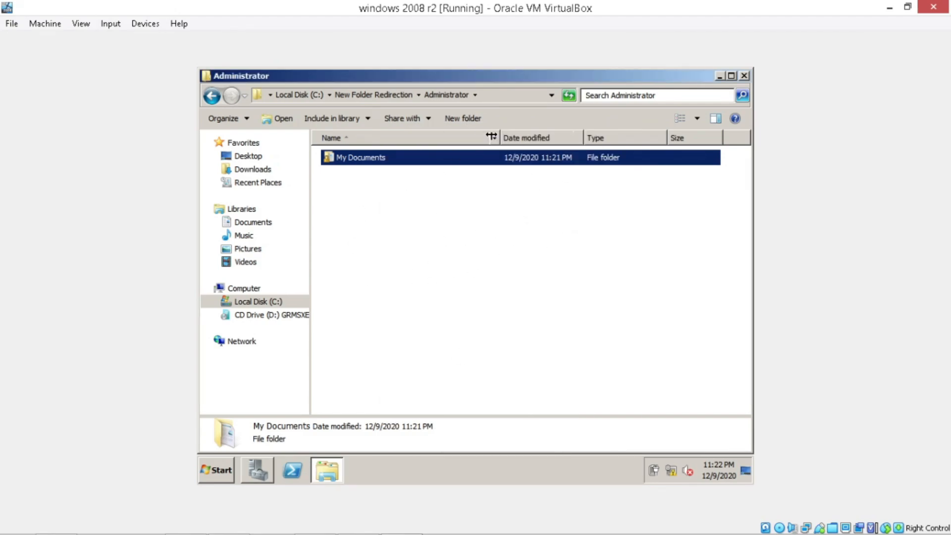
Check the empty Software Deployment folder, then return to New Folder Redirection\Administrator
double_click(399, 159)
double_click(397, 158)
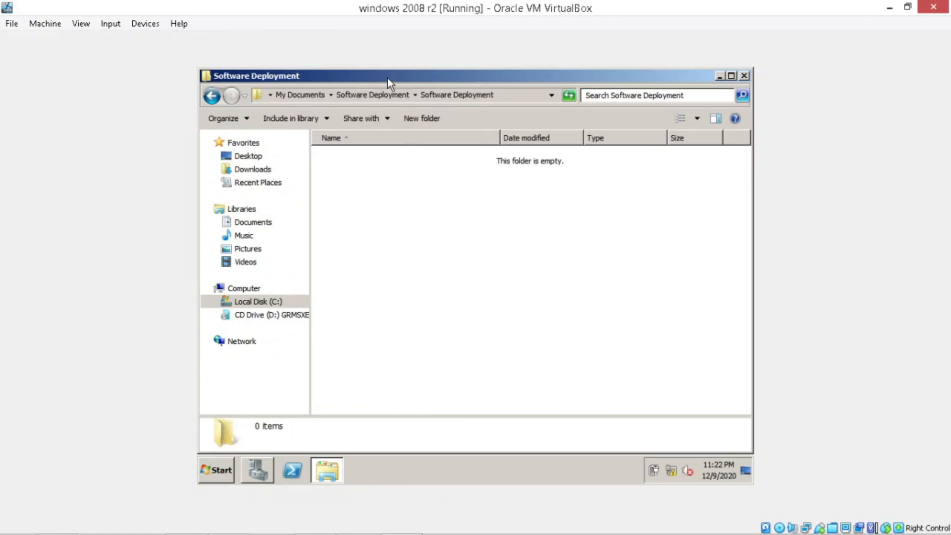
left_click(373, 95)
left_click(370, 96)
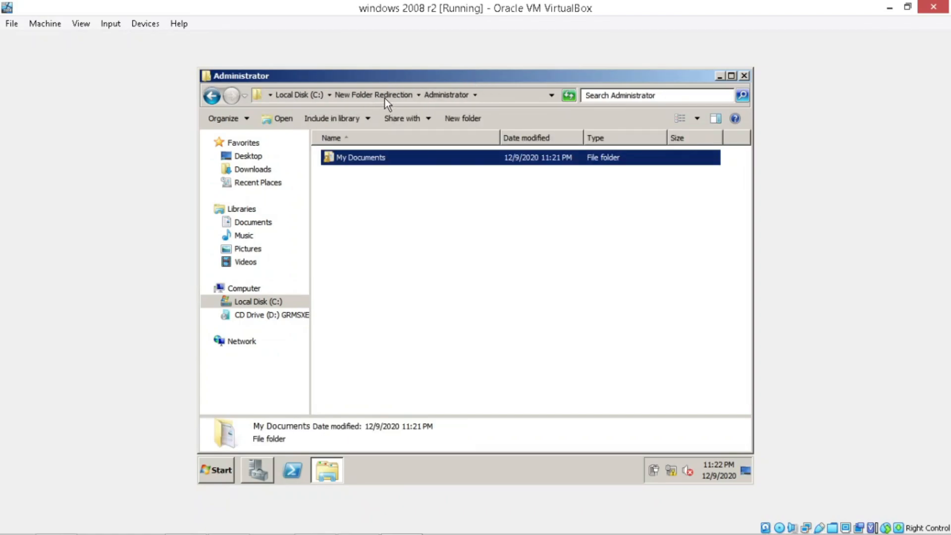
left_click(385, 97)
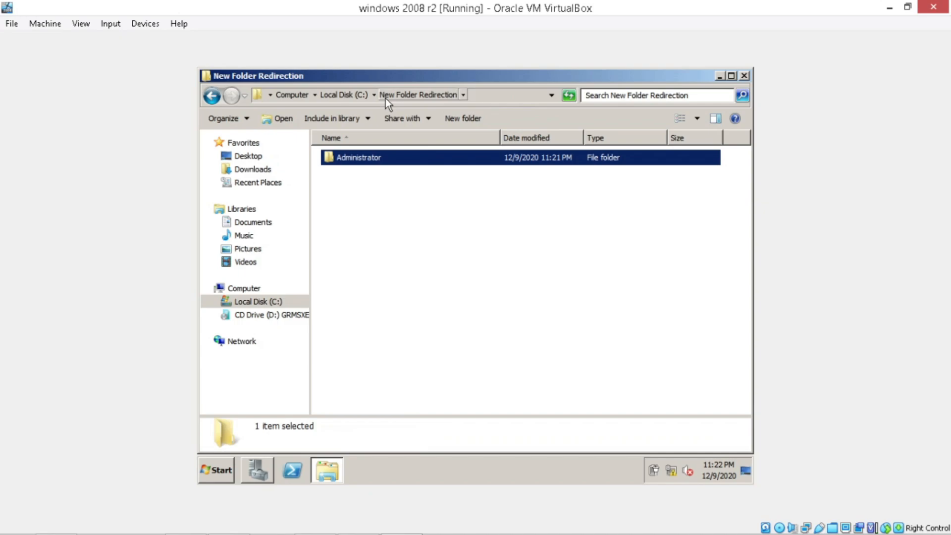
left_click(358, 96)
double_click(389, 156)
double_click(392, 157)
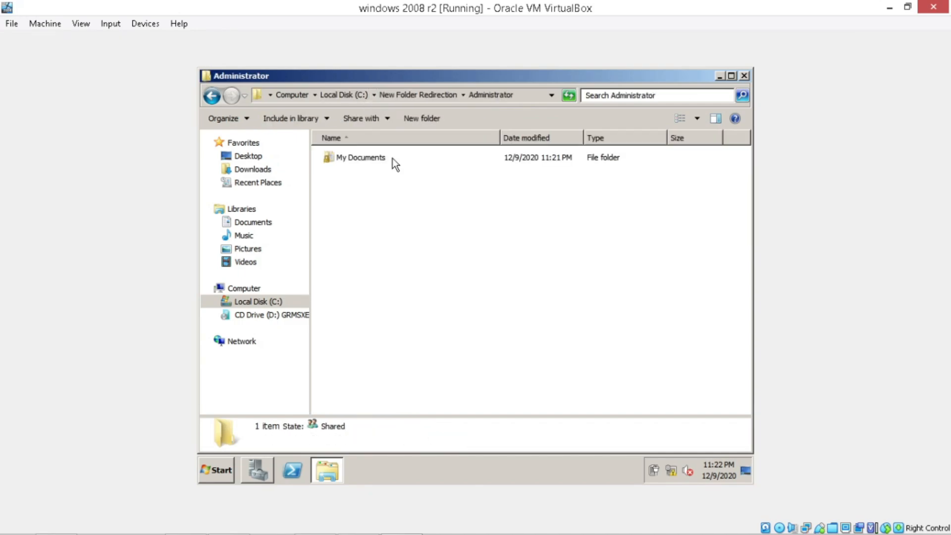
left_click(393, 159)
right_click(392, 159)
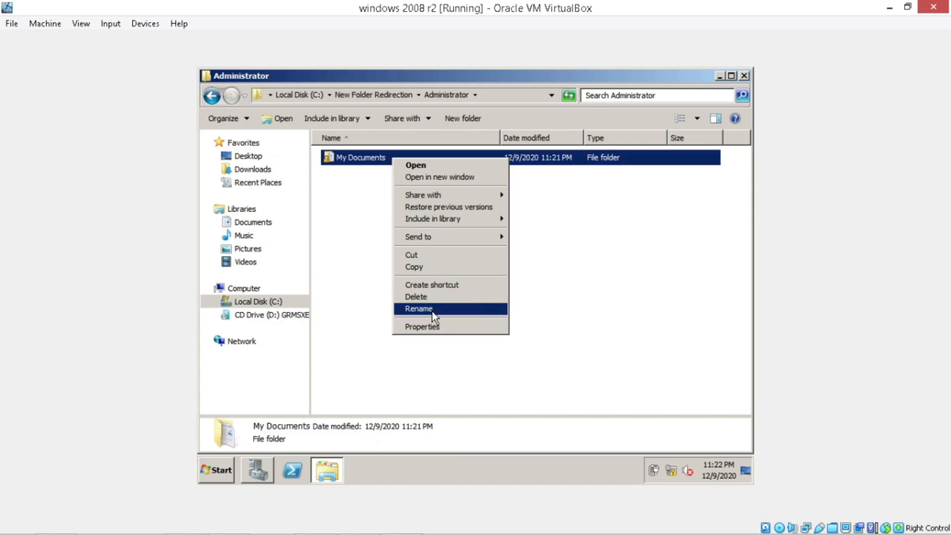
left_click(436, 325)
left_click(485, 150)
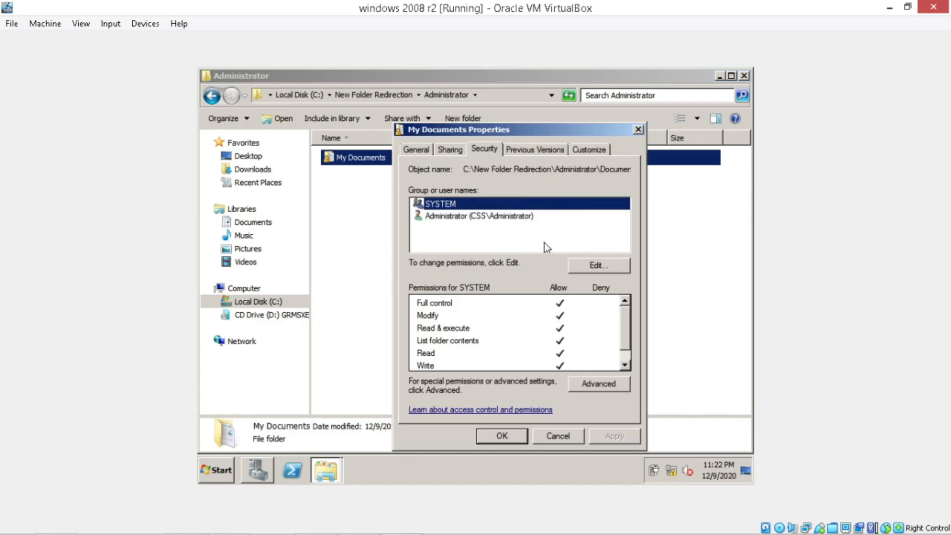
left_click(580, 269)
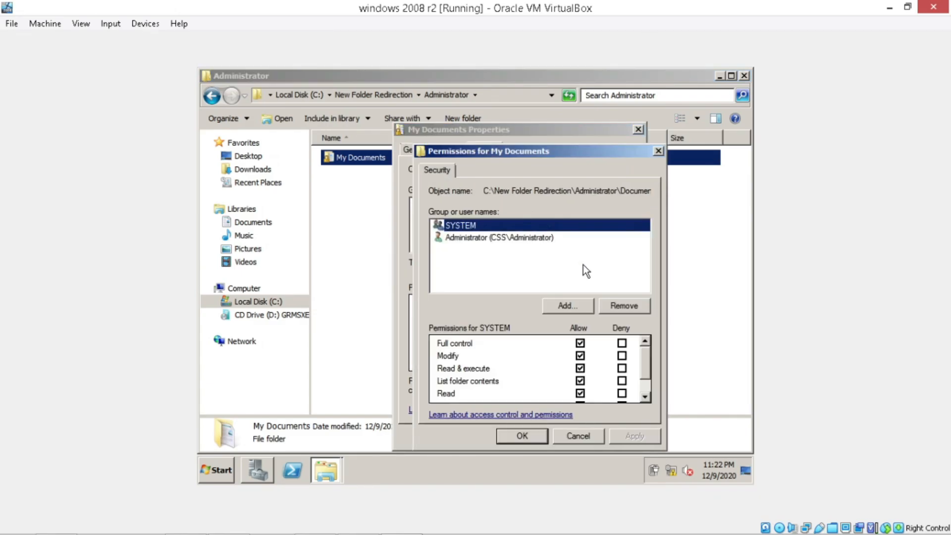
left_click(580, 383)
scroll(587, 387, "down", 1)
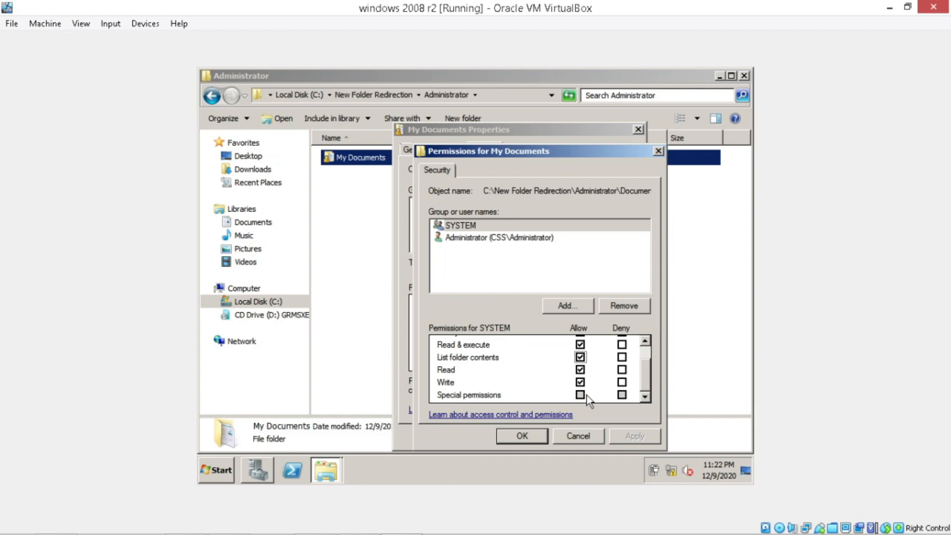
left_click(521, 248)
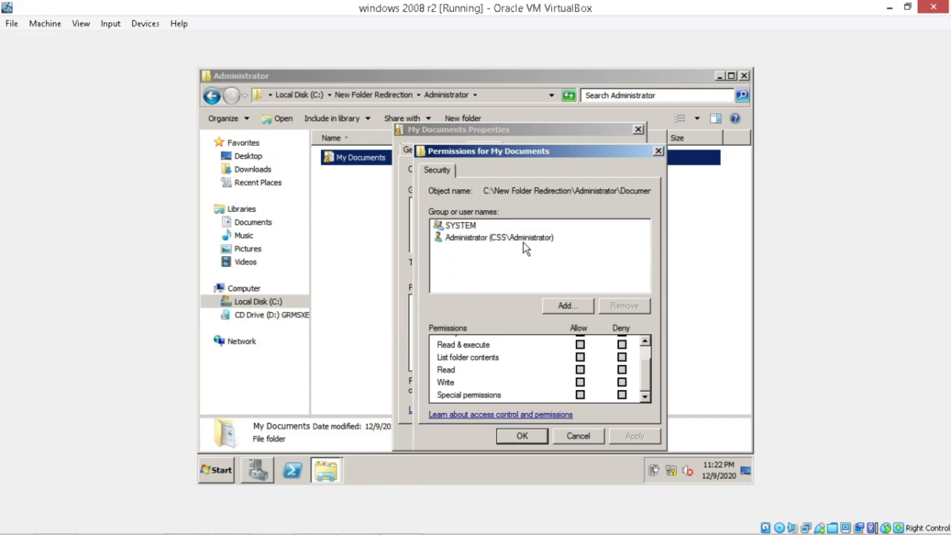
left_click(523, 241)
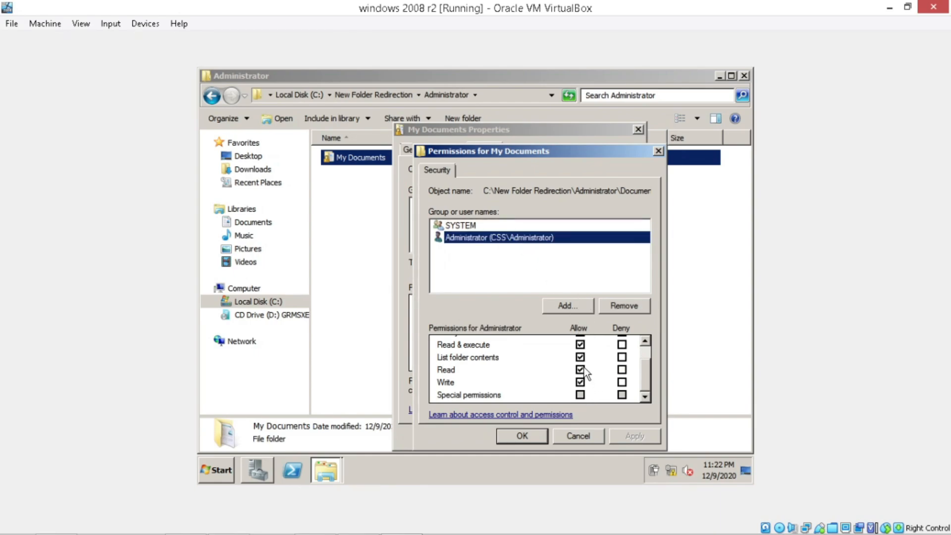
left_click_drag(645, 373, 646, 324)
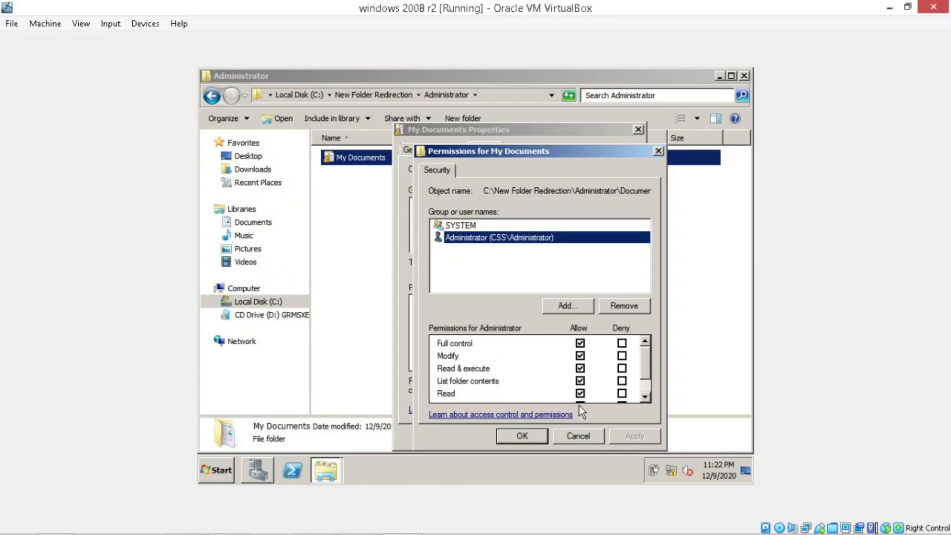
left_click(515, 435)
left_click(511, 435)
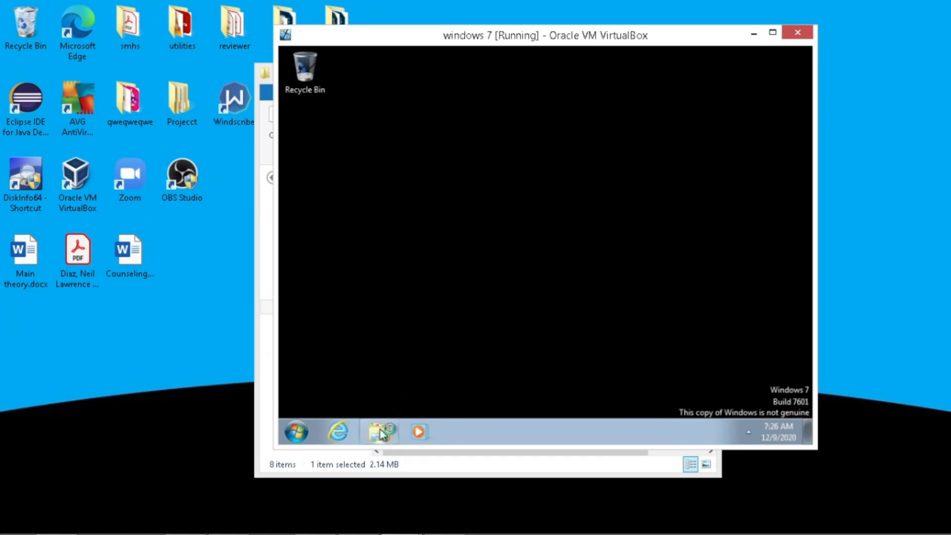
Browse to server WIN-UL628HVSJ2P under Network and authenticate with the Administrator user name and password
left_click(381, 432)
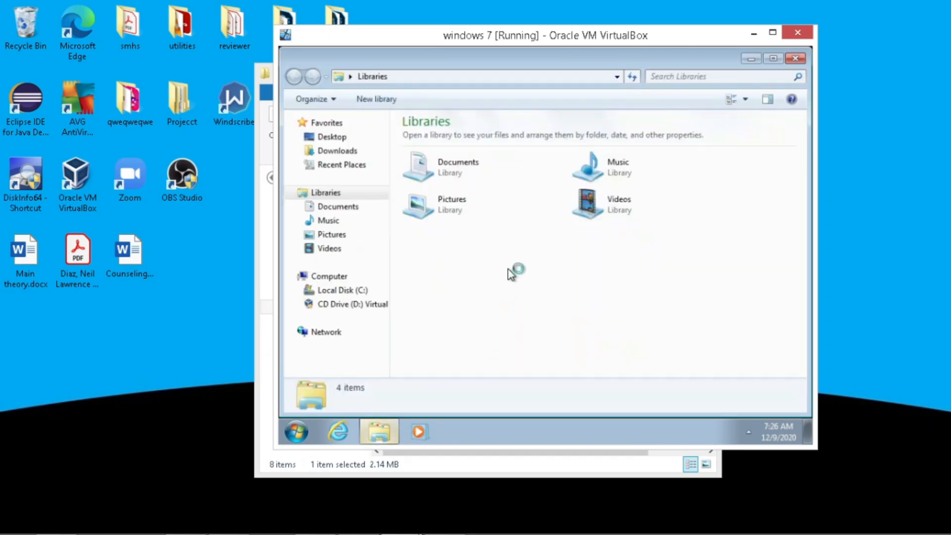
left_click(374, 208)
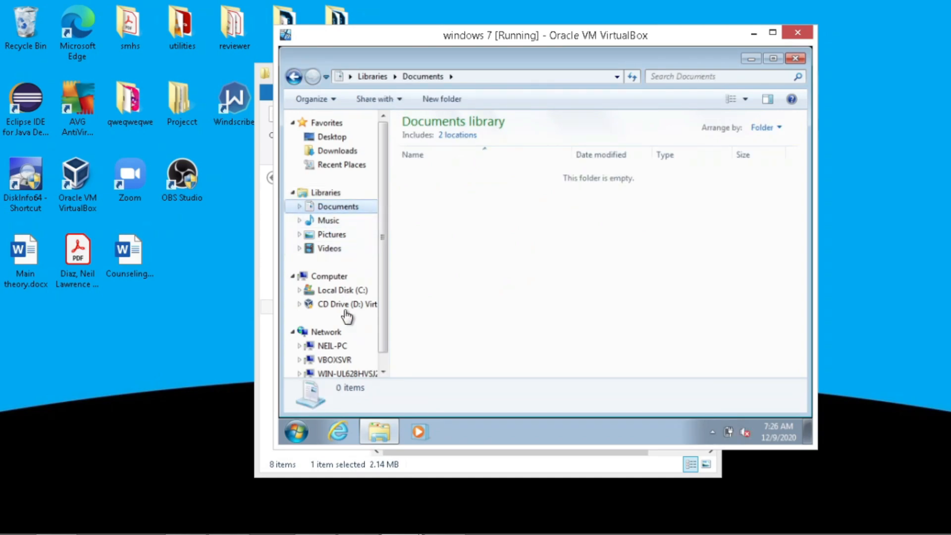
left_click(348, 373)
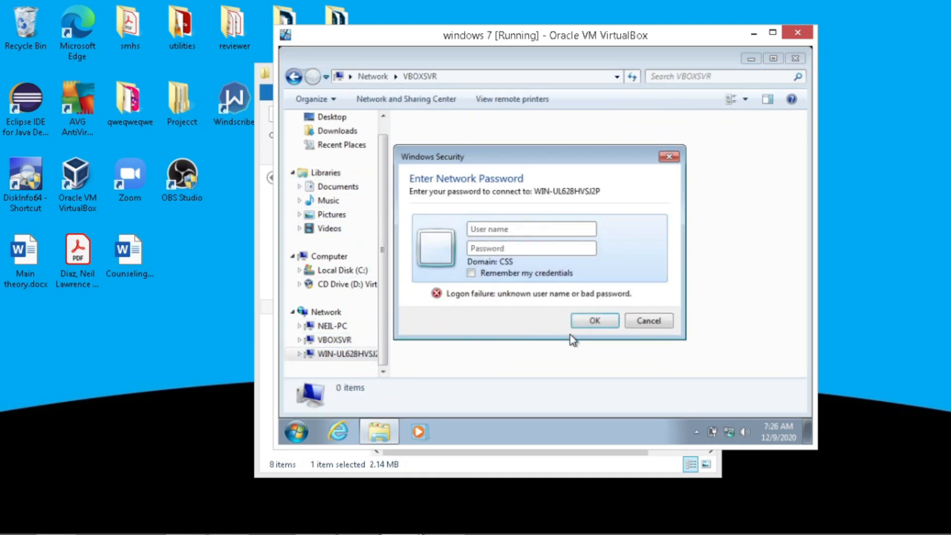
left_click(534, 231)
type("Administrator")
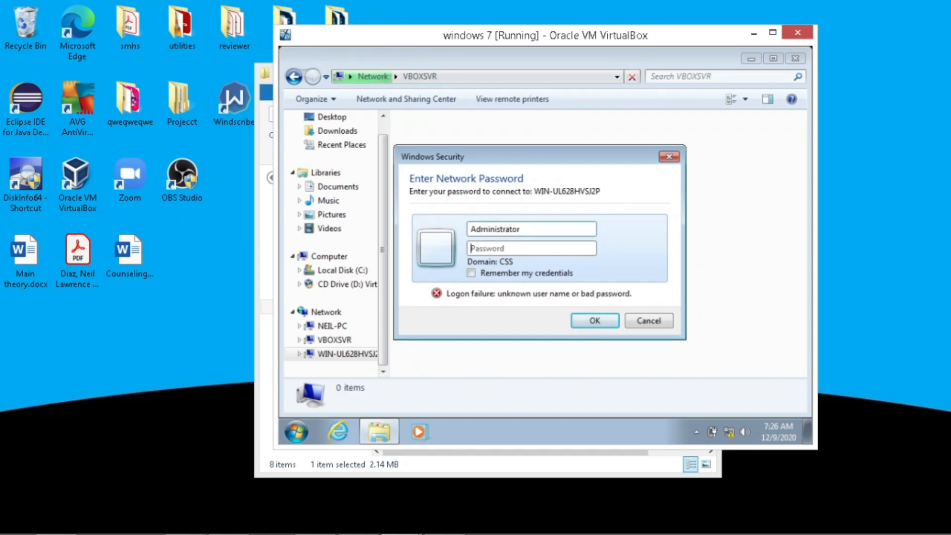
type("password1")
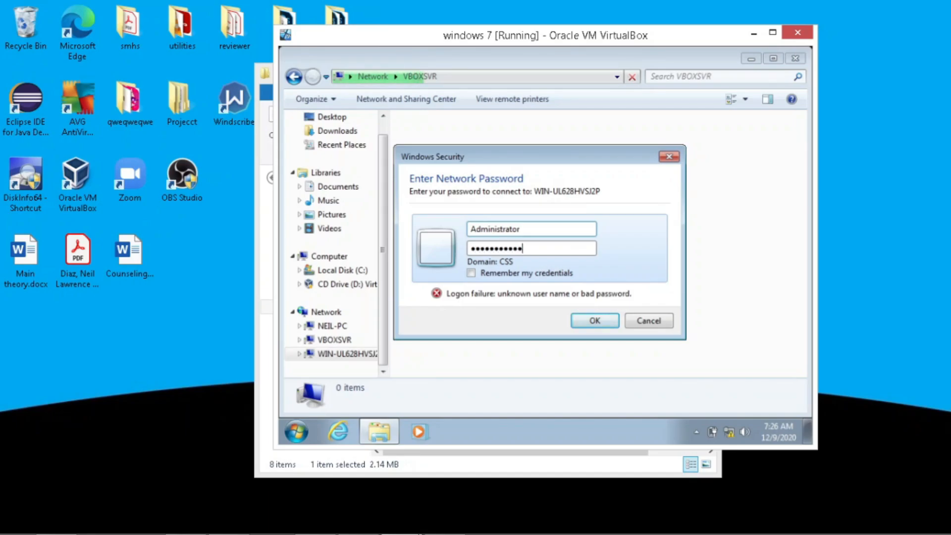
key("Return")
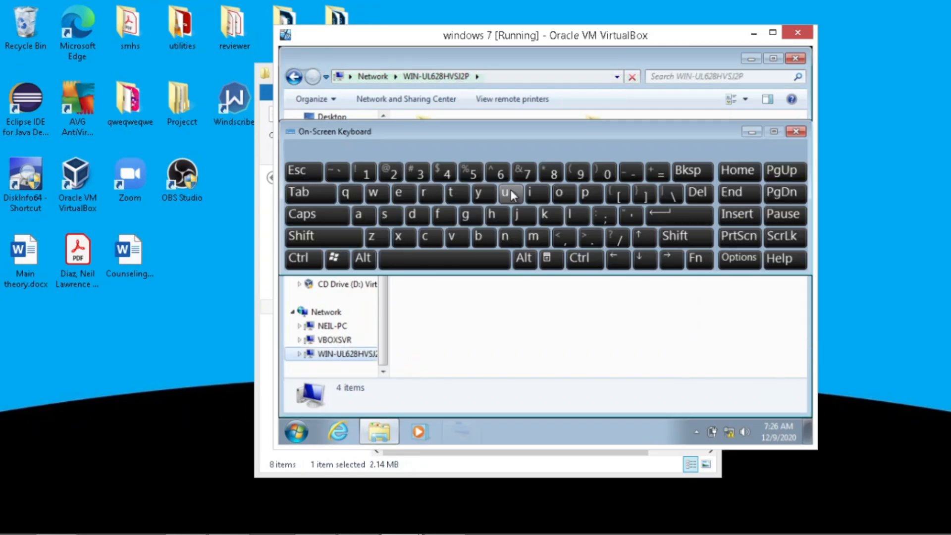
Browse the New Folder Redirection share down to Administrator\My Documents\Software Deployment
left_click(796, 131)
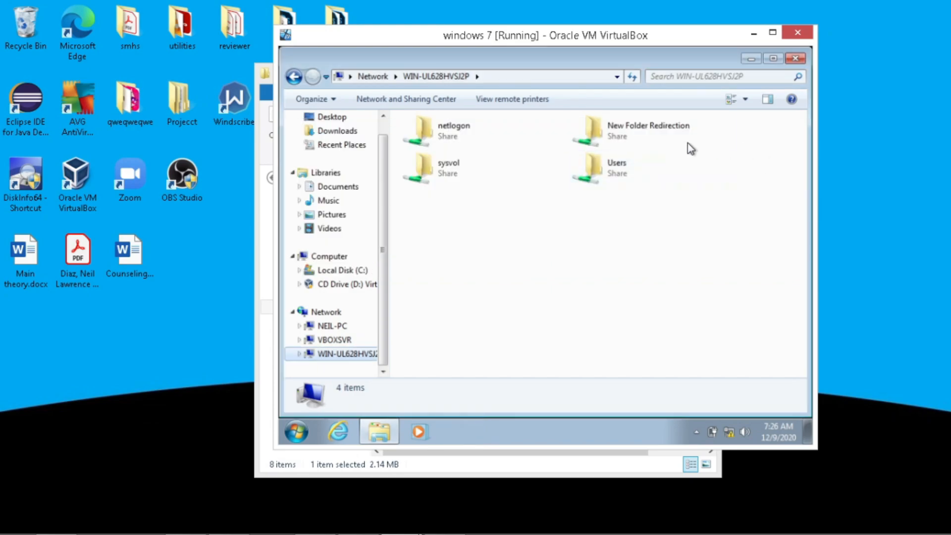
double_click(666, 131)
double_click(614, 137)
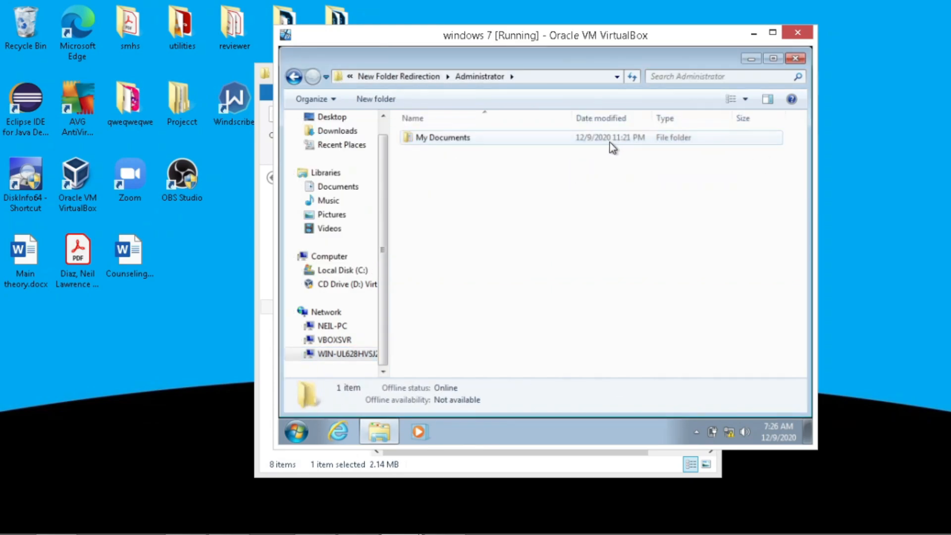
double_click(578, 138)
double_click(579, 137)
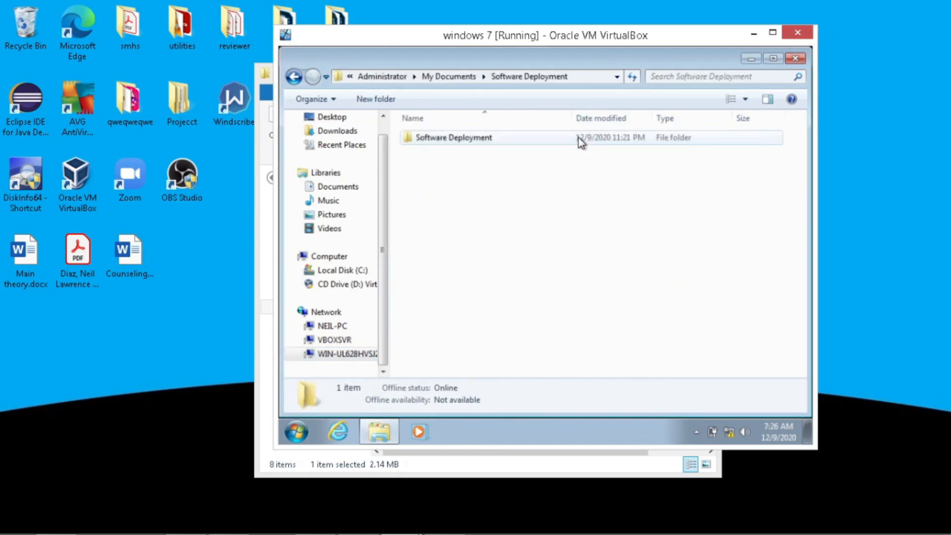
double_click(578, 138)
left_click(365, 187)
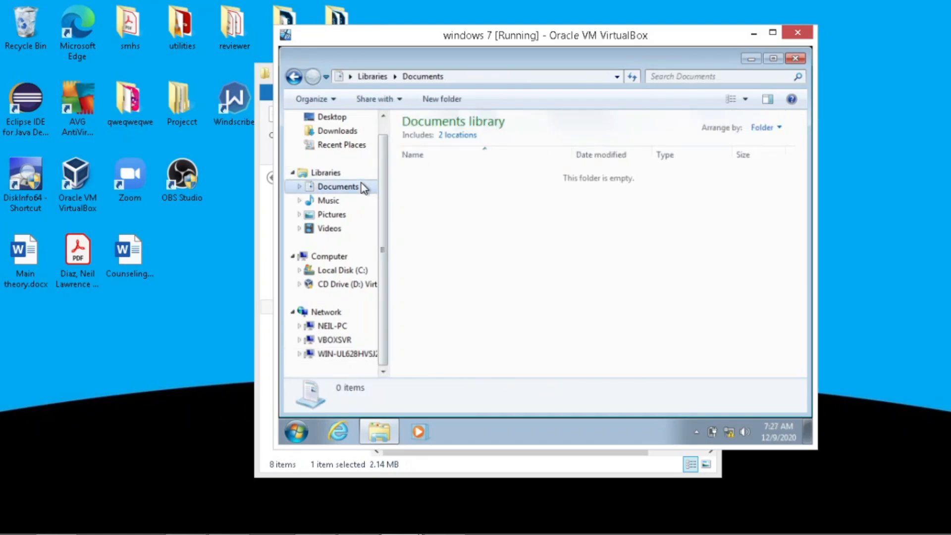
Reopen the server's New Folder Redirection share and drill into the nested, empty Software Deployment folder
left_click(370, 353)
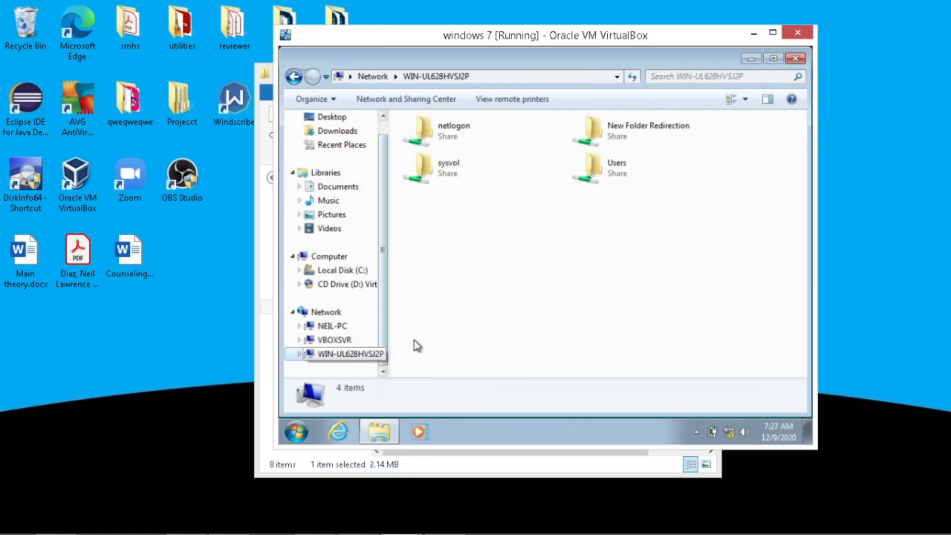
double_click(592, 131)
double_click(564, 142)
double_click(567, 142)
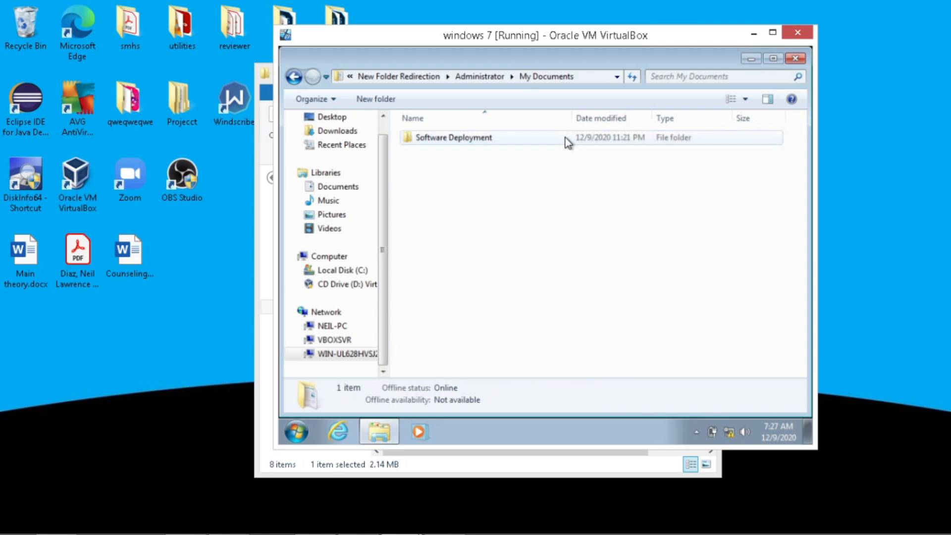
double_click(567, 142)
double_click(567, 142)
right_click(563, 143)
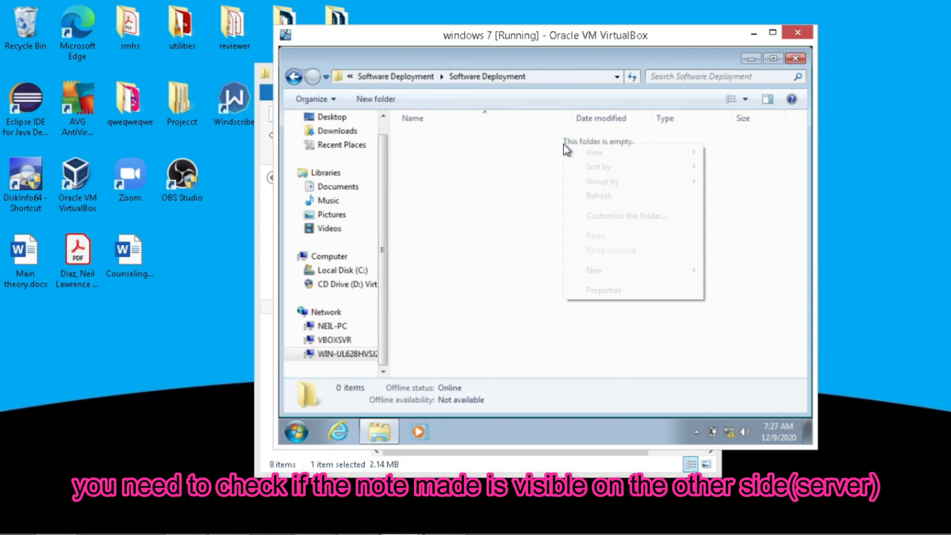
Navigate back up through the breadcrumb to the Administrator folder
left_click(441, 77)
left_click(424, 82)
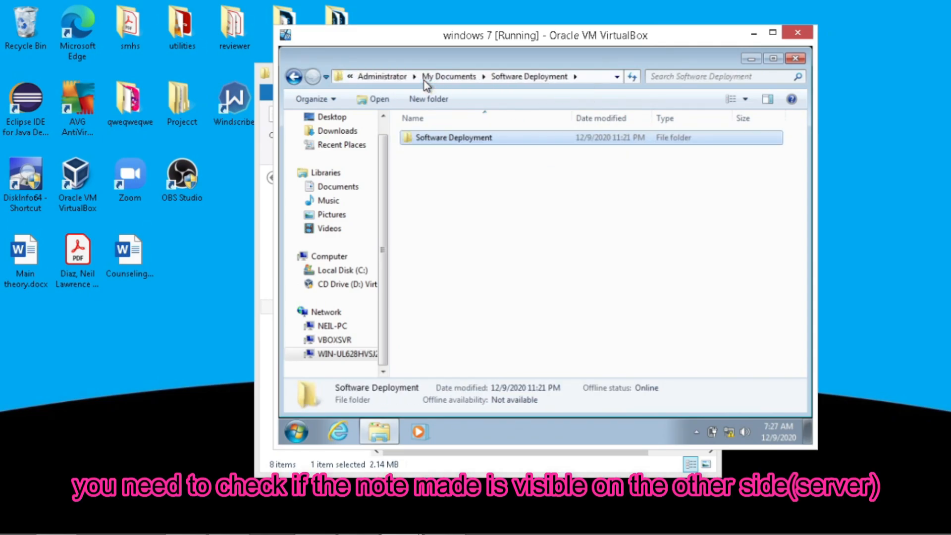
left_click(463, 76)
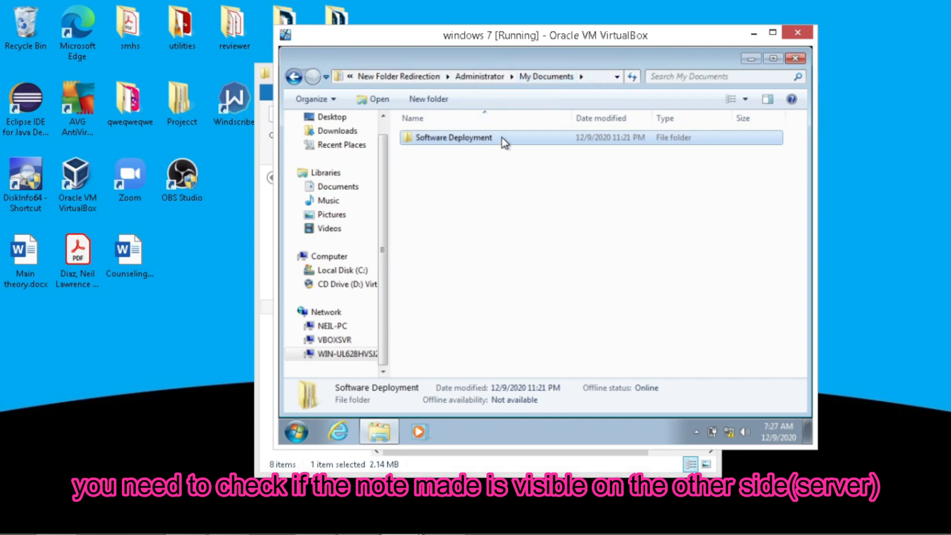
left_click(501, 138)
left_click(479, 76)
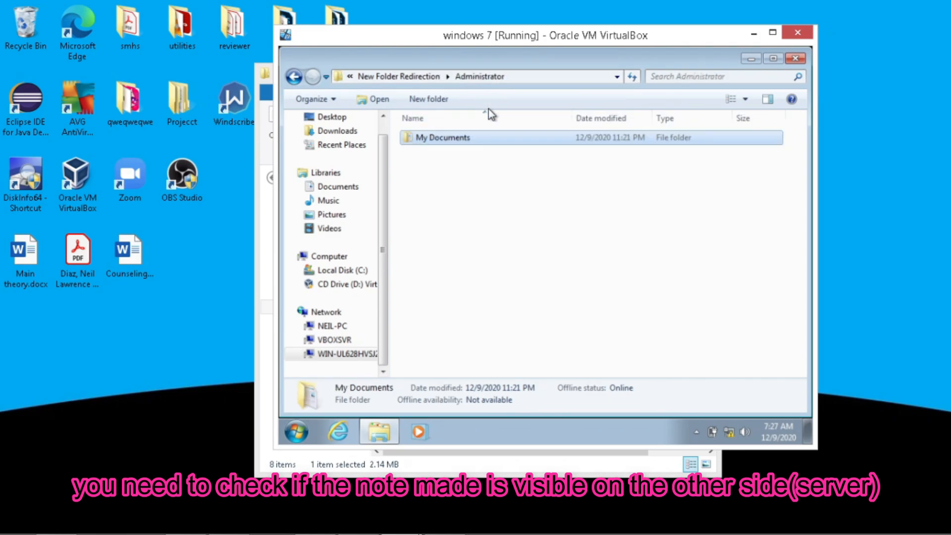
right_click(502, 184)
Create a new folder named 'folder' in My Documents and open it
double_click(486, 138)
right_click(496, 198)
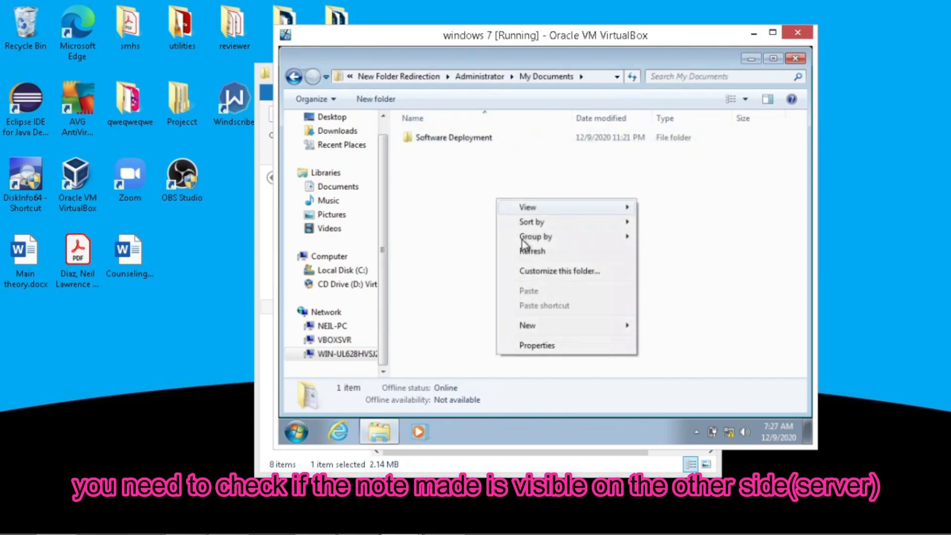
mouse_move(558, 322)
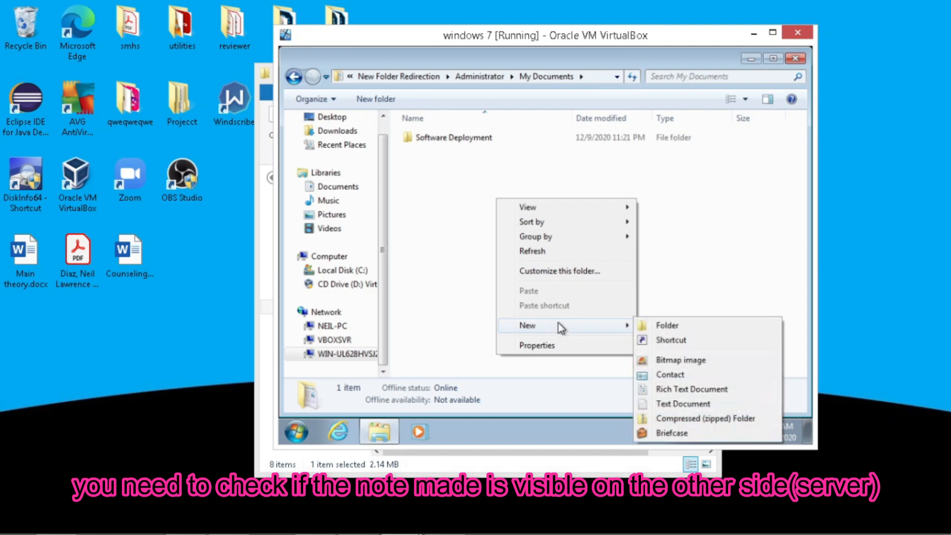
left_click(685, 327)
type("folder")
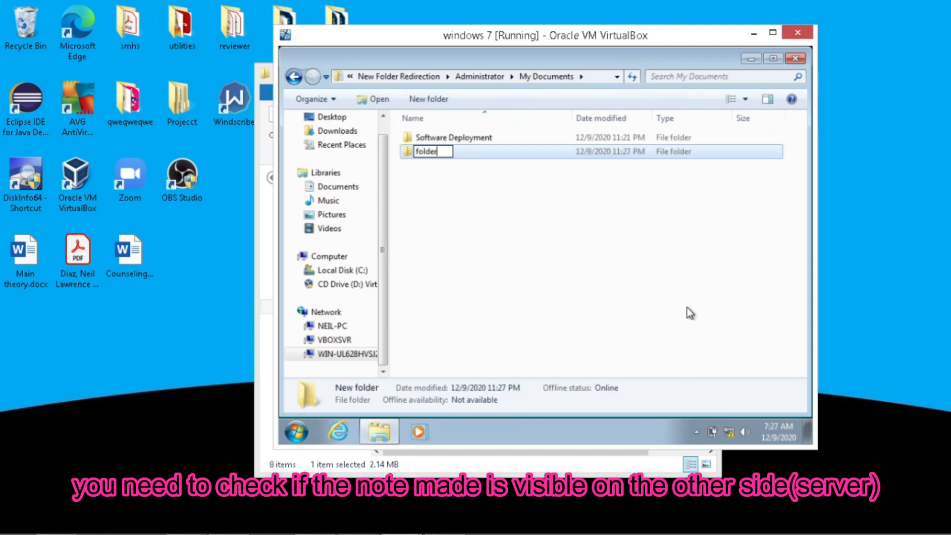
key("Return")
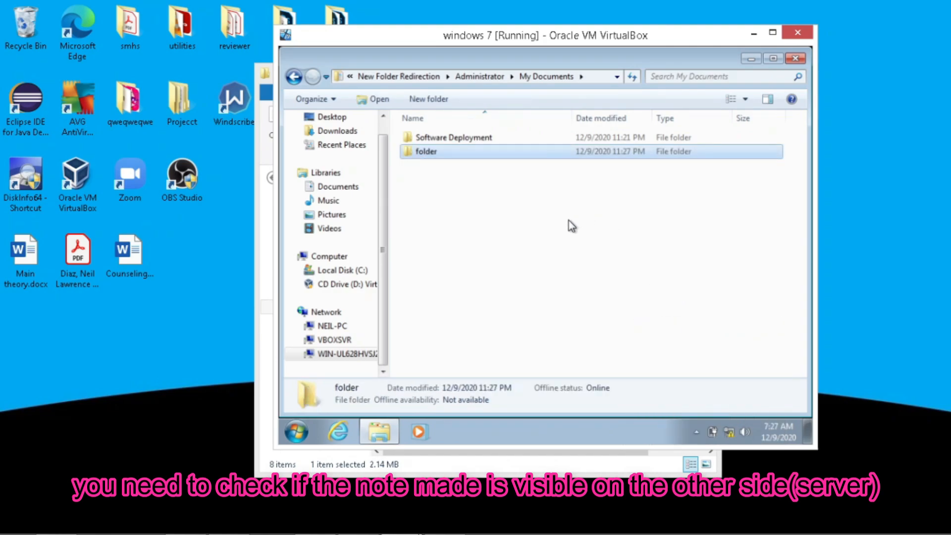
double_click(514, 153)
Add a Rich Text Document named with a person's name, type 'ne' in it, and close it
right_click(510, 171)
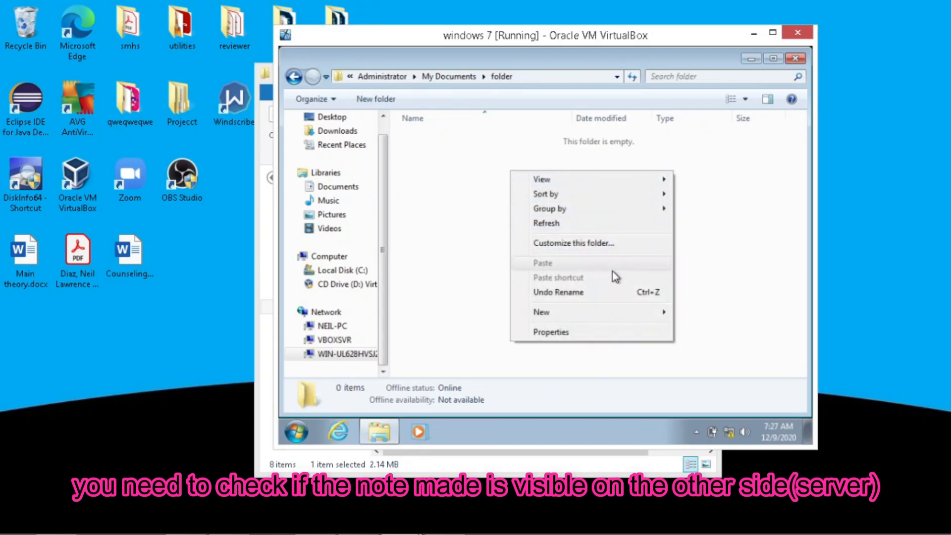
mouse_move(608, 317)
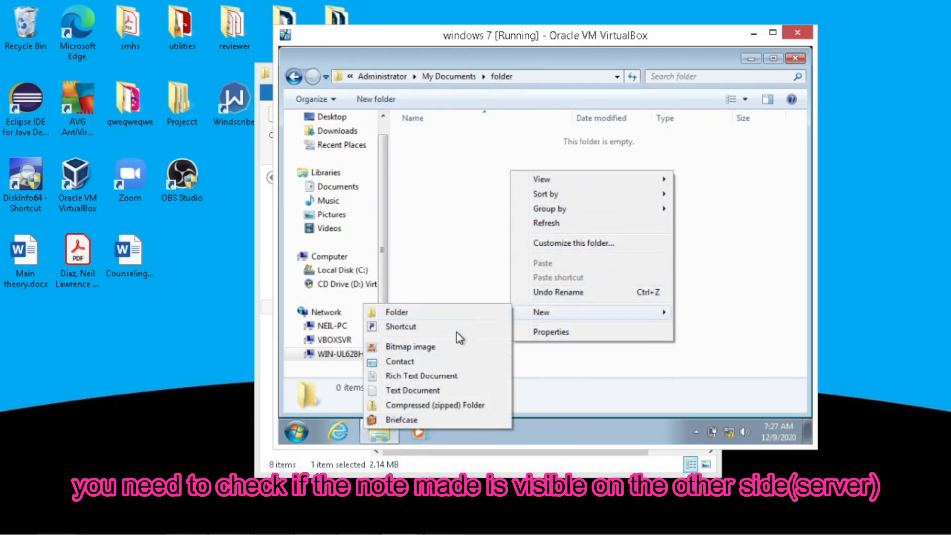
left_click(433, 382)
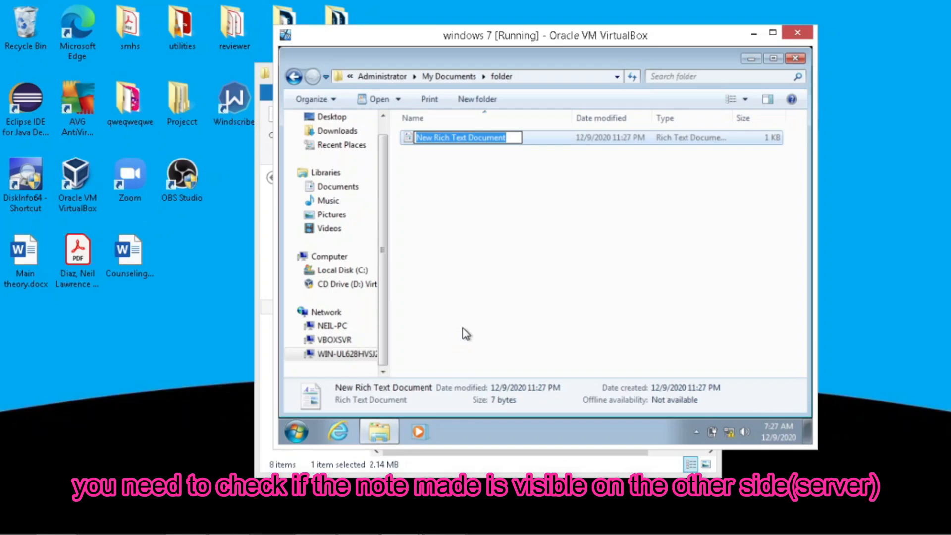
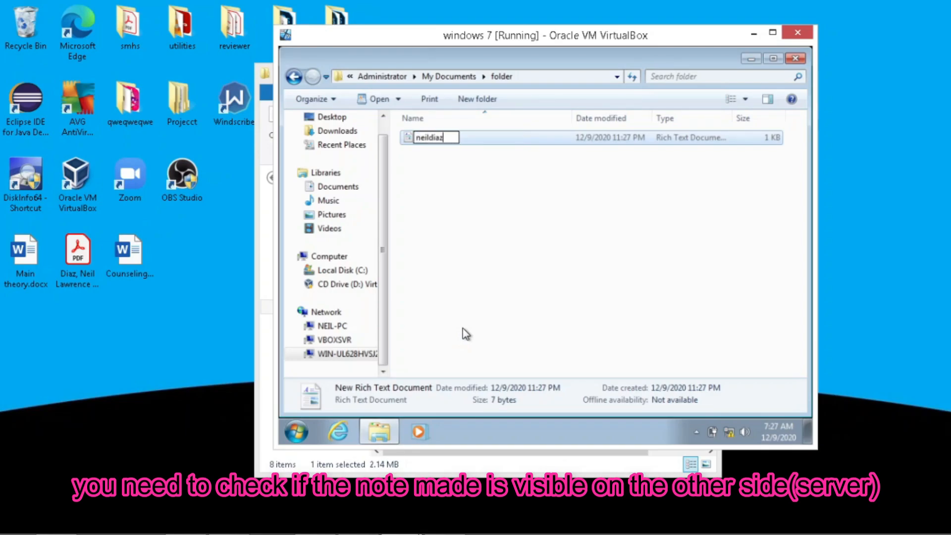
key("Return")
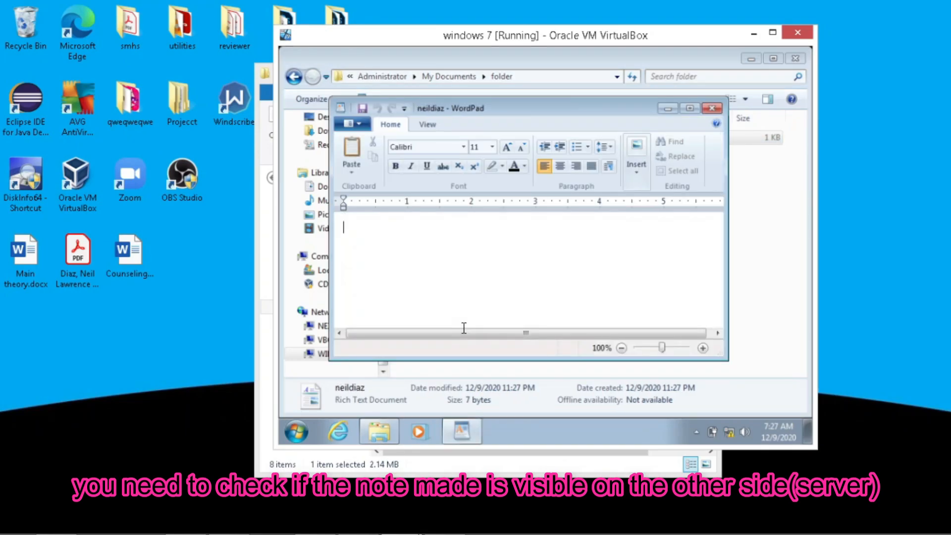
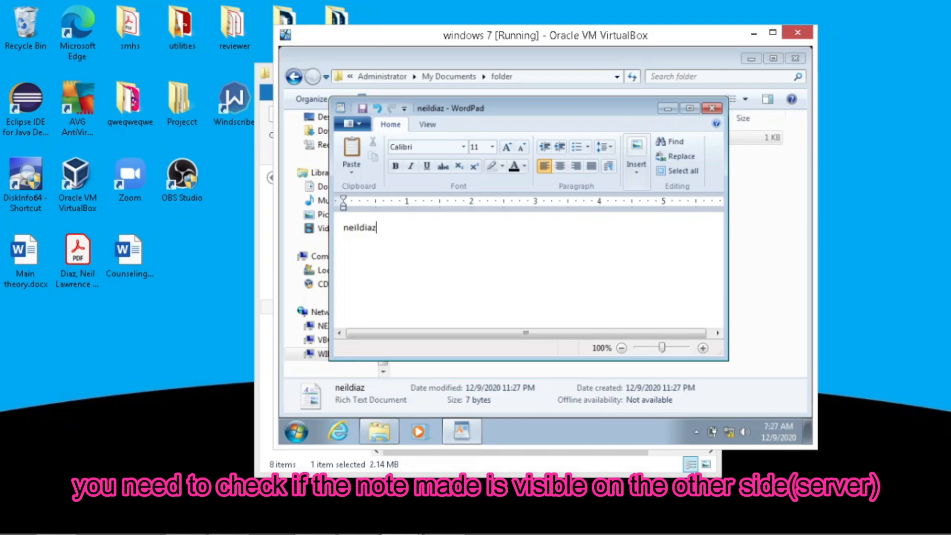
left_click(712, 108)
left_click(449, 77)
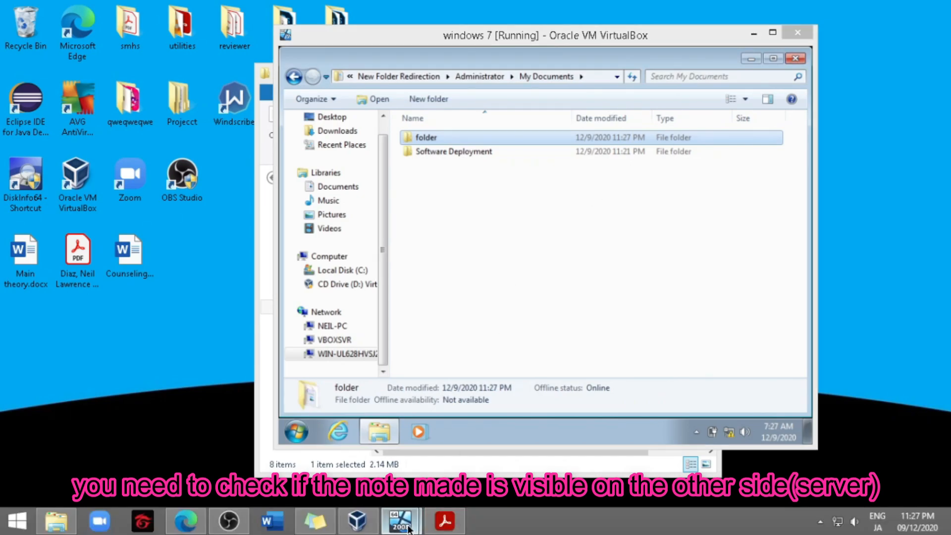
On the server VM, close Server Manager and open the client's note in My Documents\folder
left_click(326, 436)
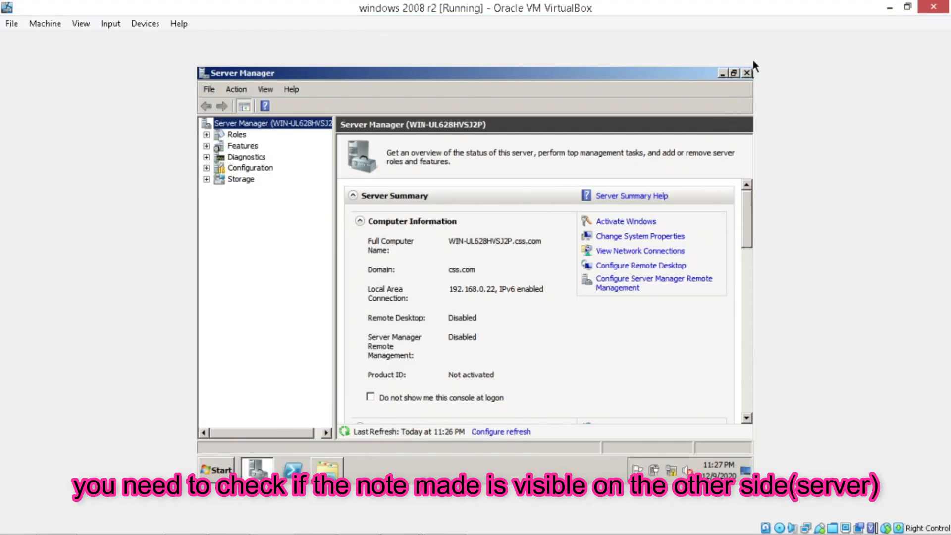
left_click(747, 73)
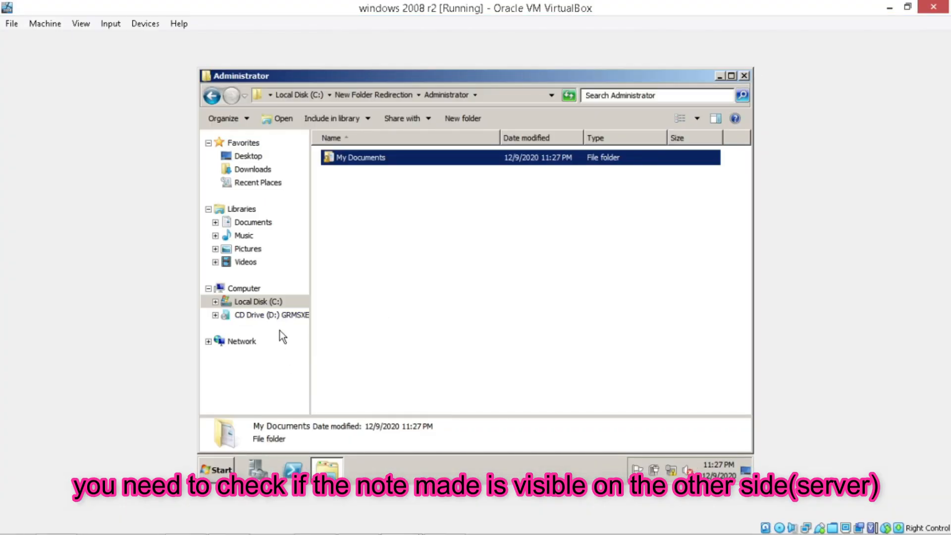
double_click(441, 154)
double_click(435, 159)
double_click(435, 159)
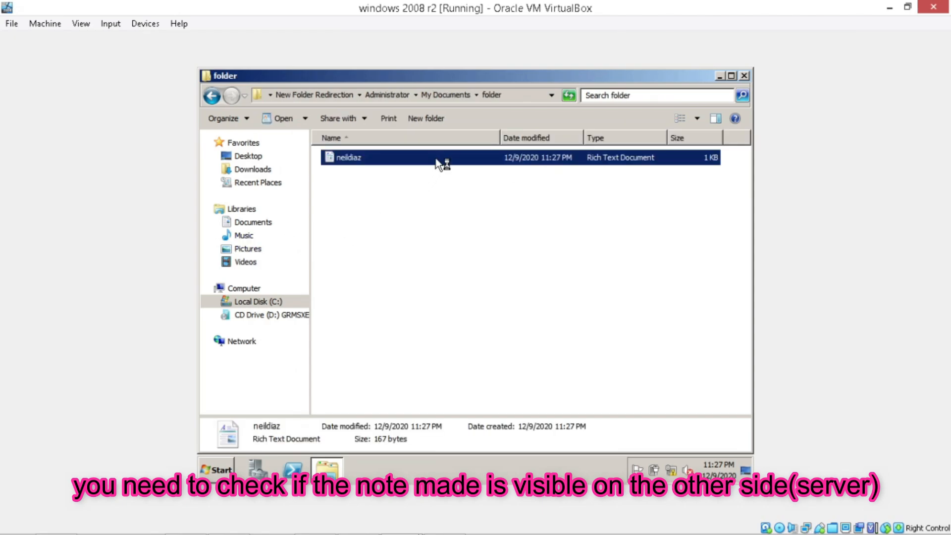
Replace the note's text with a person's name and close WordPad, saving the changes
double_click(234, 224)
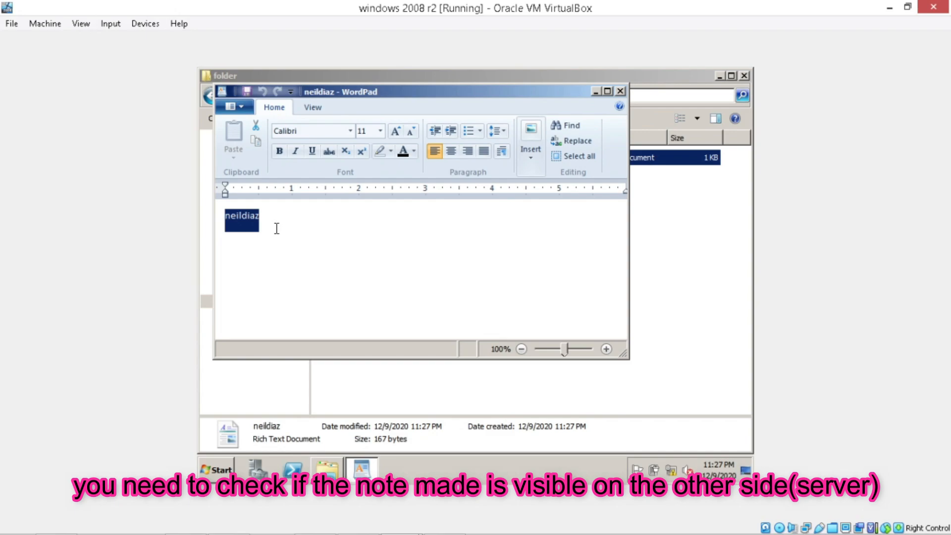
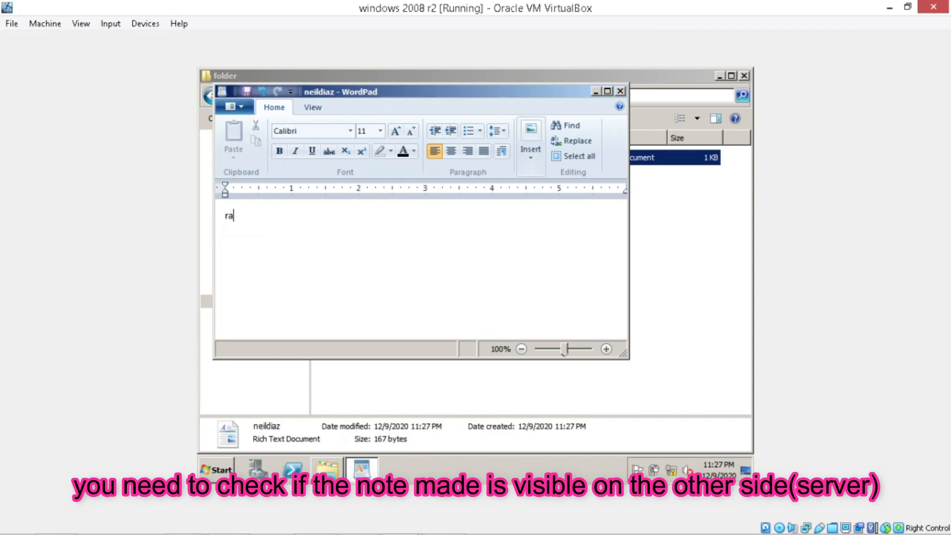
left_click(620, 91)
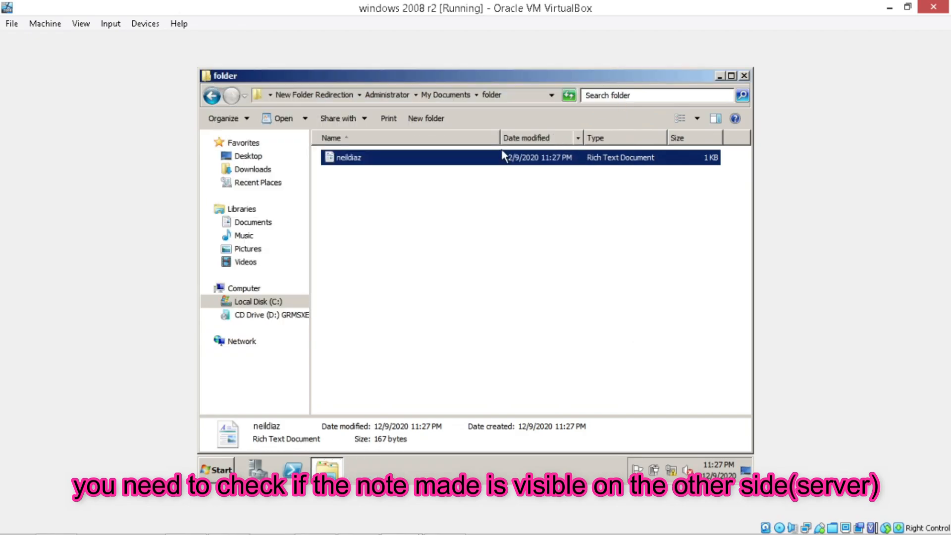
Rename the note file to a person's name
left_click(351, 158)
key("Return")
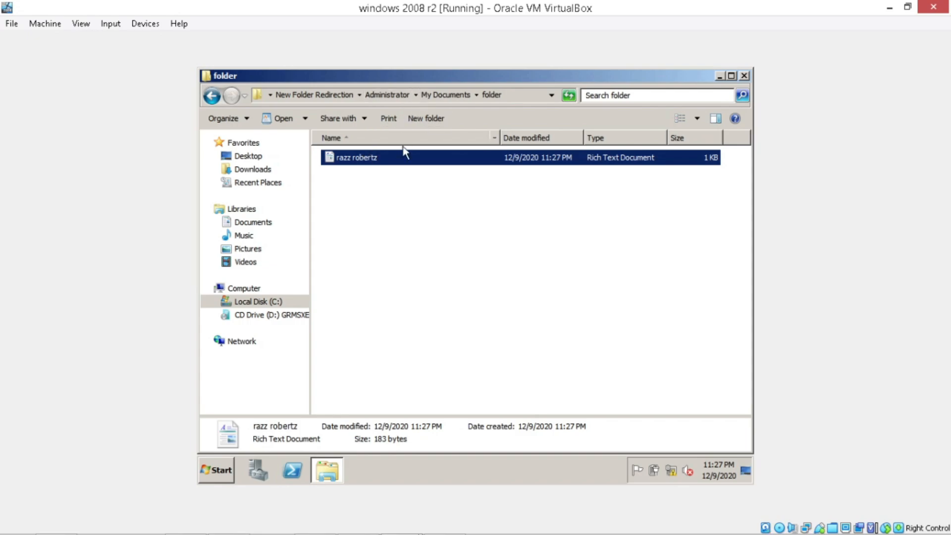
left_click(400, 520)
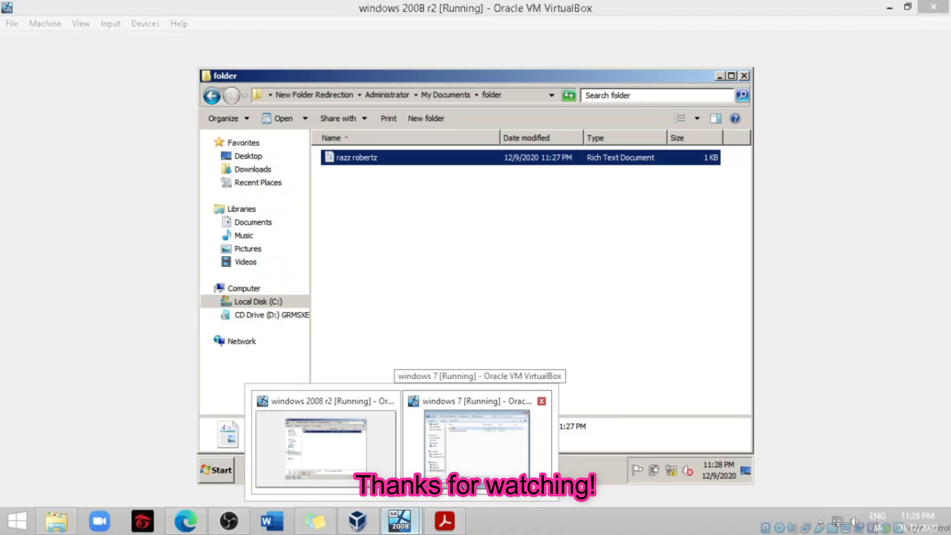
On the Windows 7 VM, open the renamed note in 'folder' and check its edited text
left_click(476, 450)
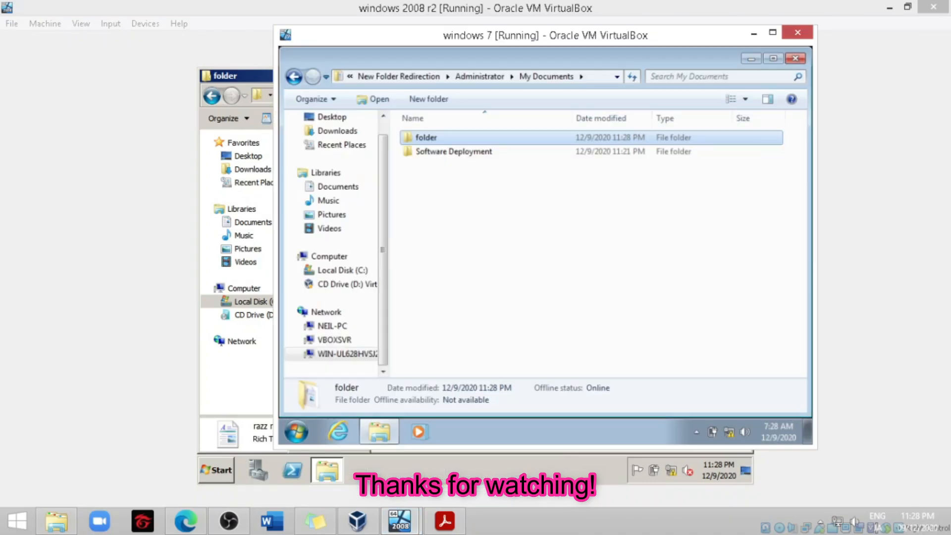
double_click(450, 143)
double_click(454, 140)
left_click_drag(404, 231, 311, 239)
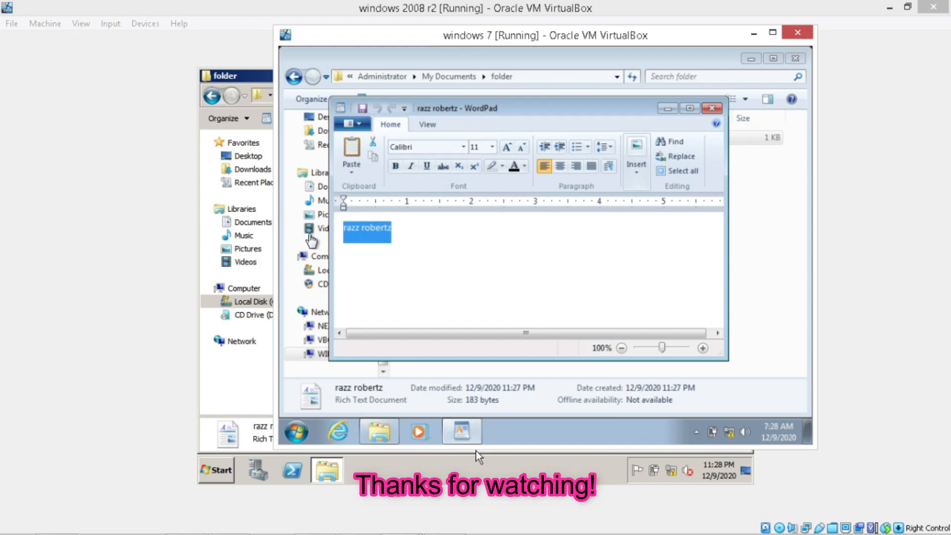
left_click(712, 108)
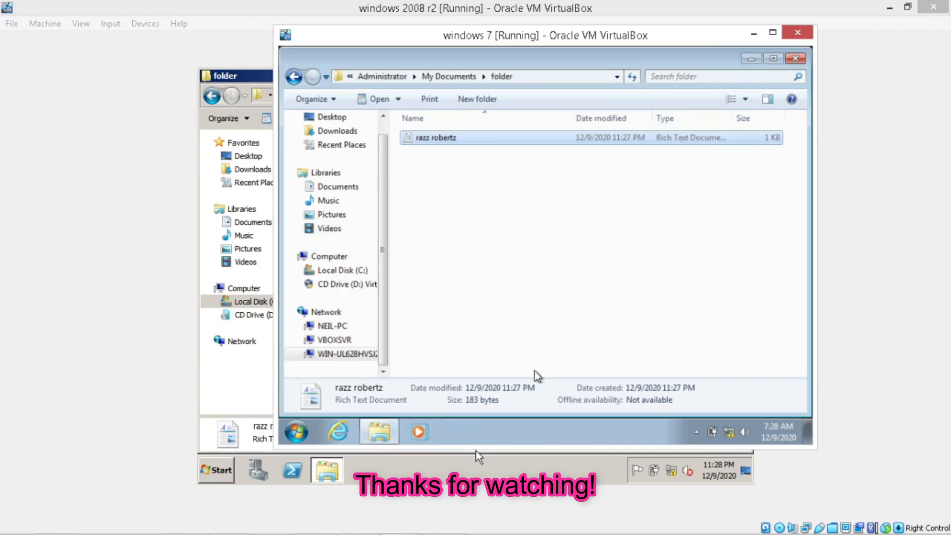